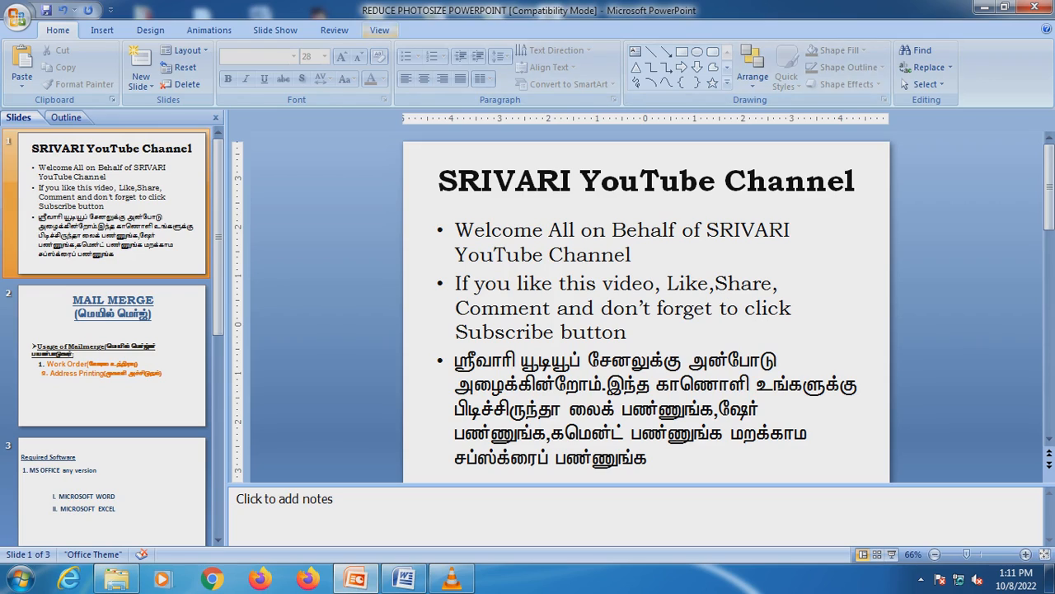
# Run the presentation as a slide show from the first slide through the Required Software slide, and end the show.
pyautogui.click(379, 30)
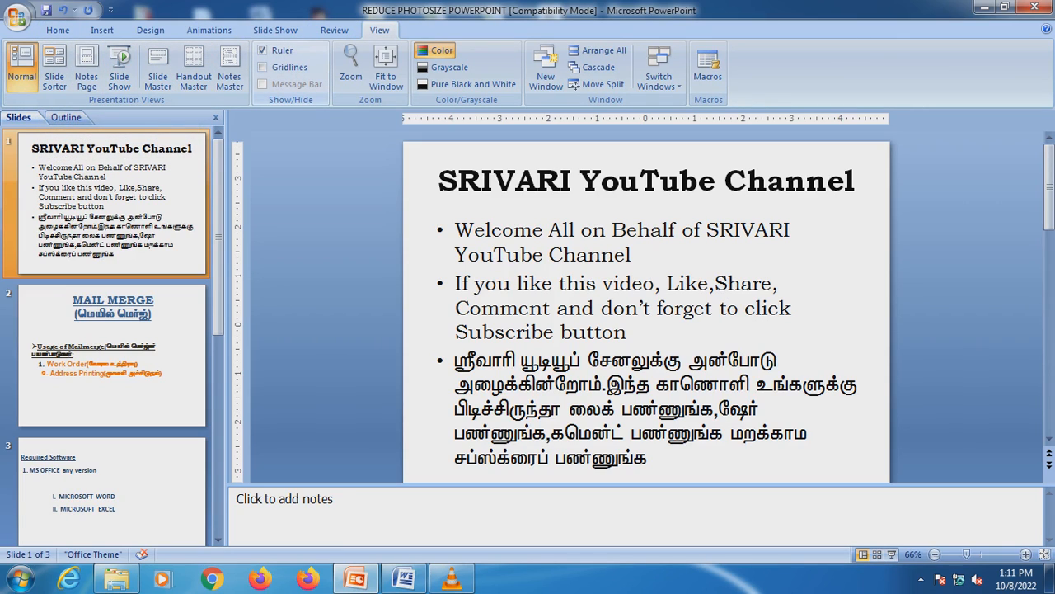
pyautogui.click(120, 68)
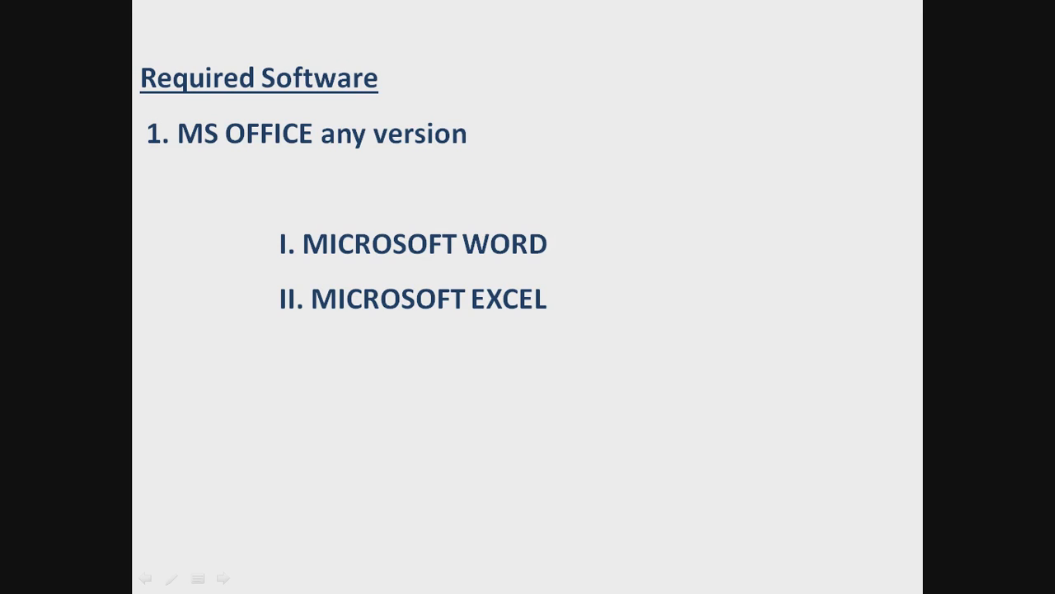
pyautogui.press('Right')
pyautogui.press('Escape')
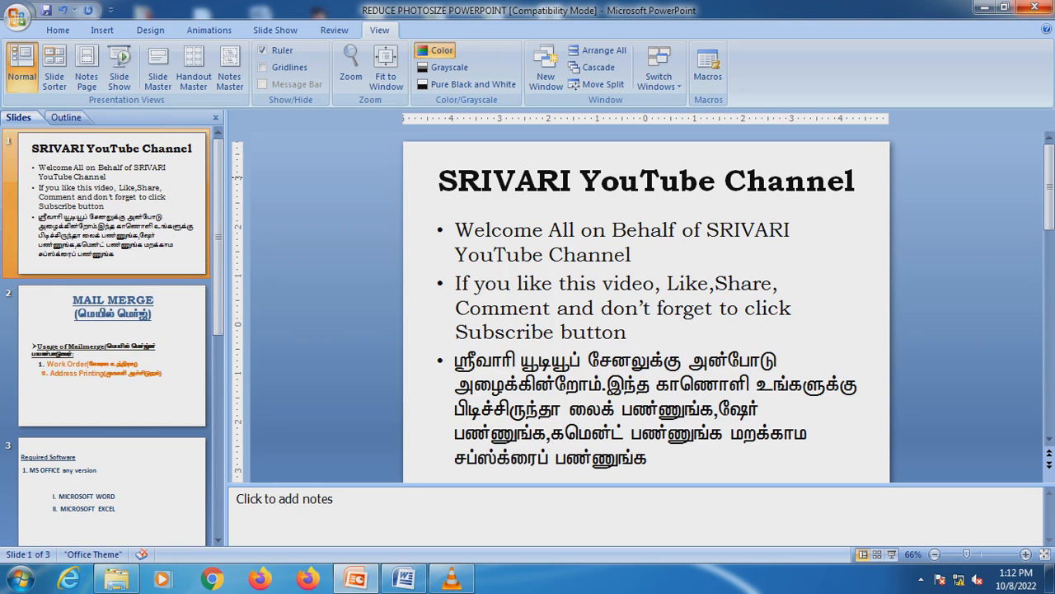
# Switch to the Word document MAIL MERGE Screen shots and return to its first page.
pyautogui.click(979, 7)
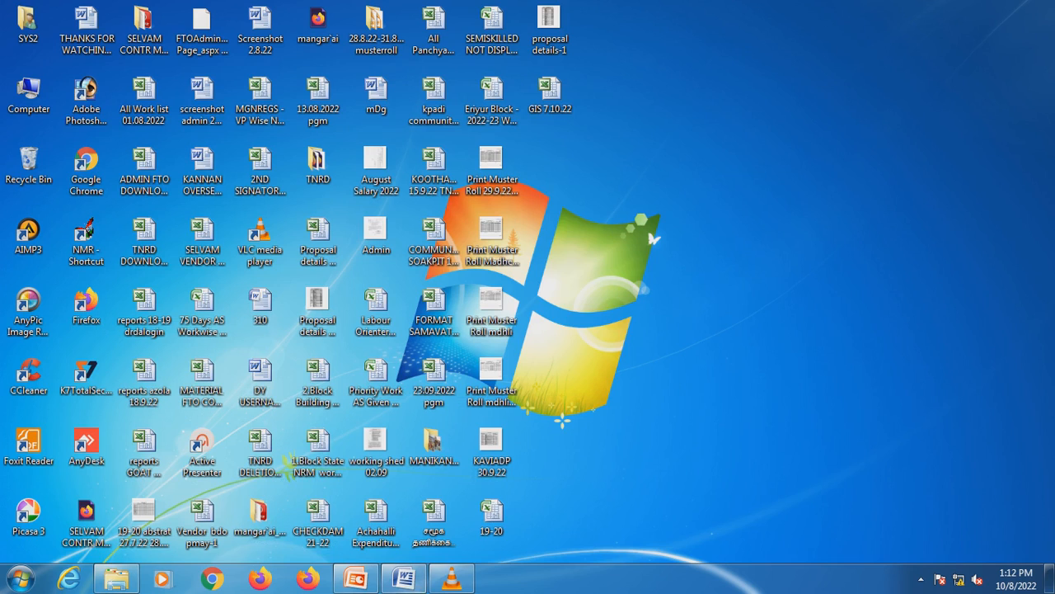
pyautogui.click(403, 578)
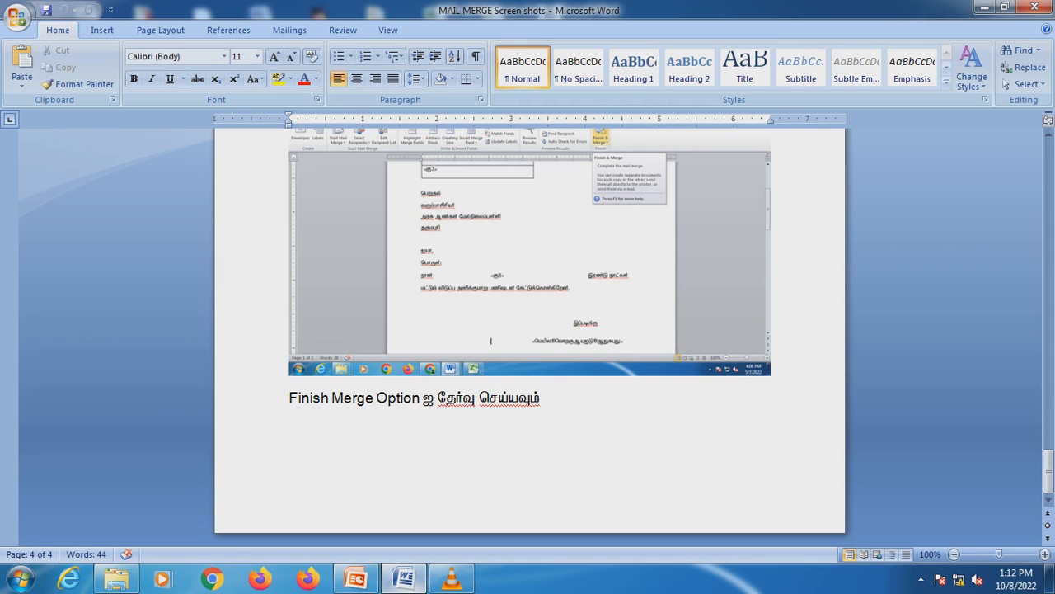
pyautogui.scroll(-10, 528, 330)
pyautogui.scroll(-10, 528, 330)
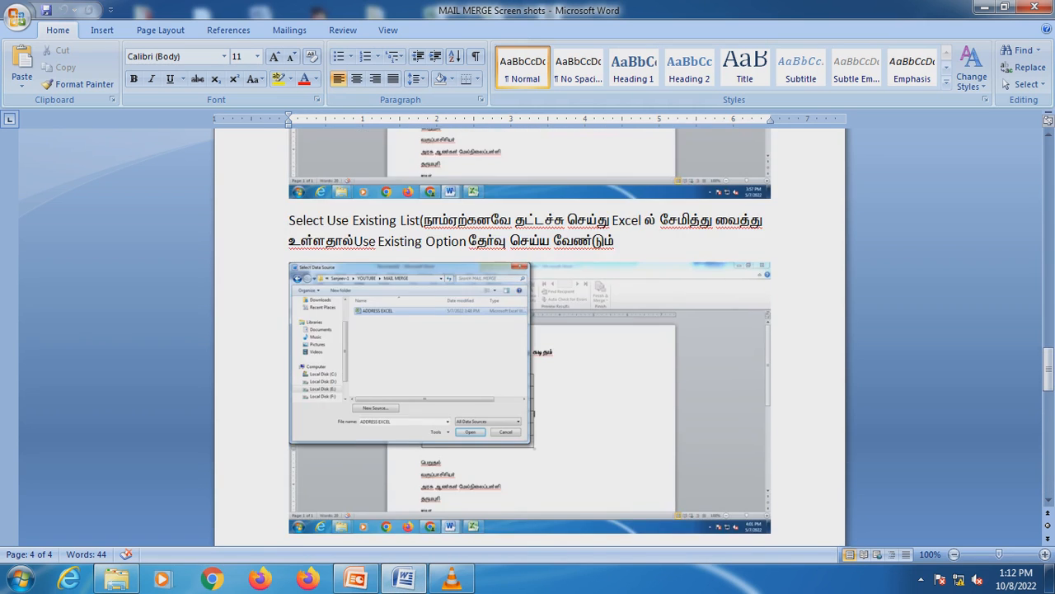
pyautogui.scroll(10, 528, 330)
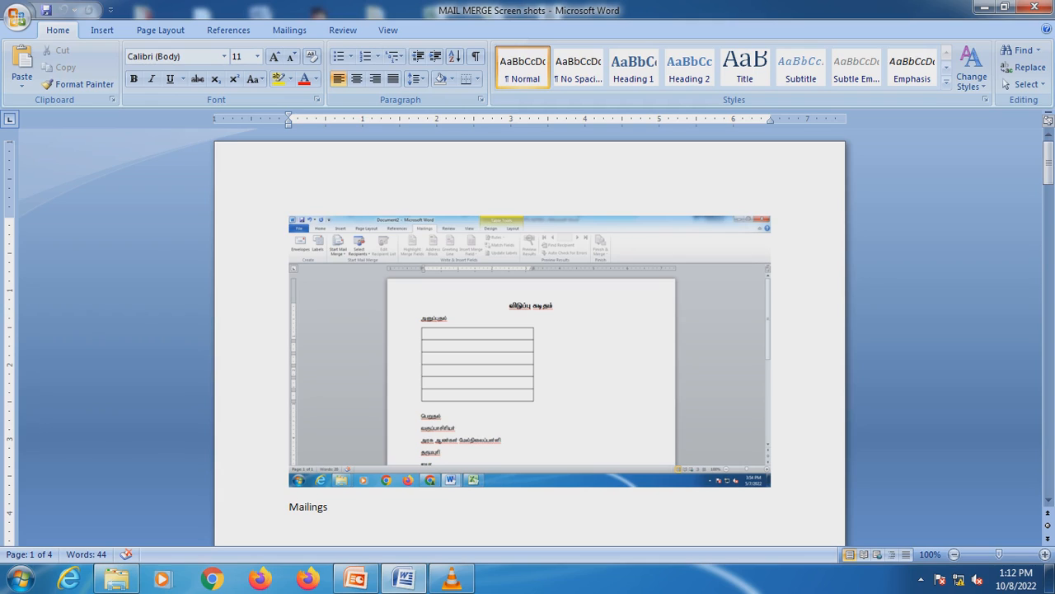
# Examine the document's screenshots for Mailings, Start Mail Merge, Labels and the A4 Portrait label option.
pyautogui.scroll(-1, 527, 330)
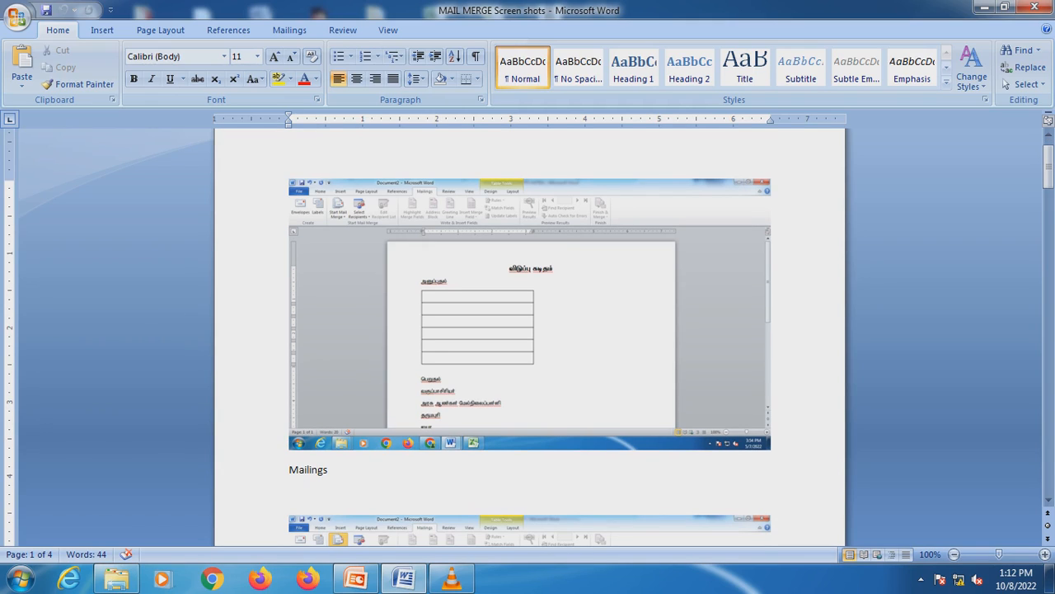
pyautogui.scroll(-6, 528, 330)
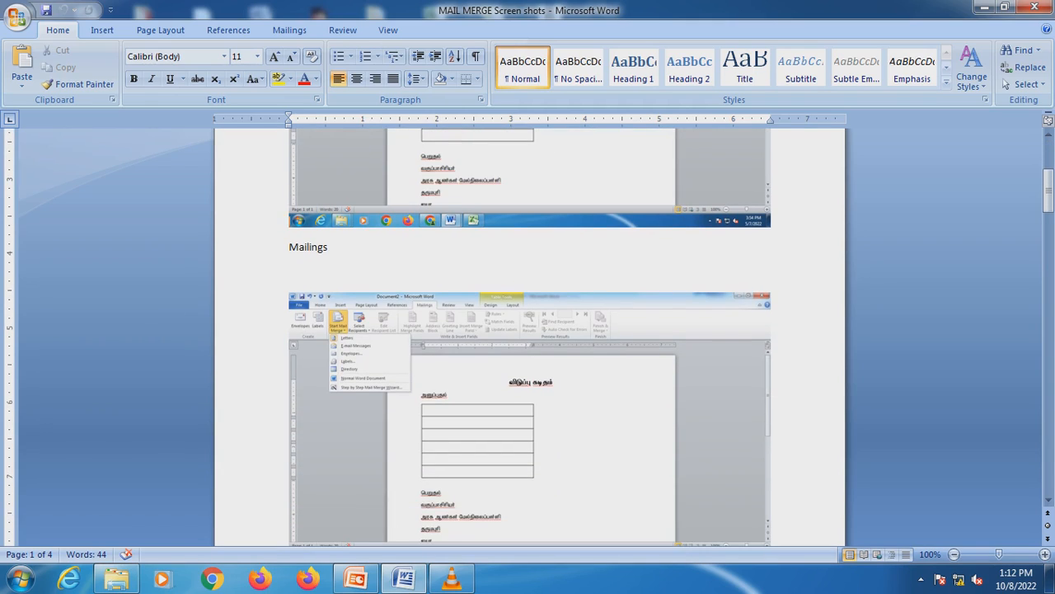
pyautogui.scroll(-3, 528, 330)
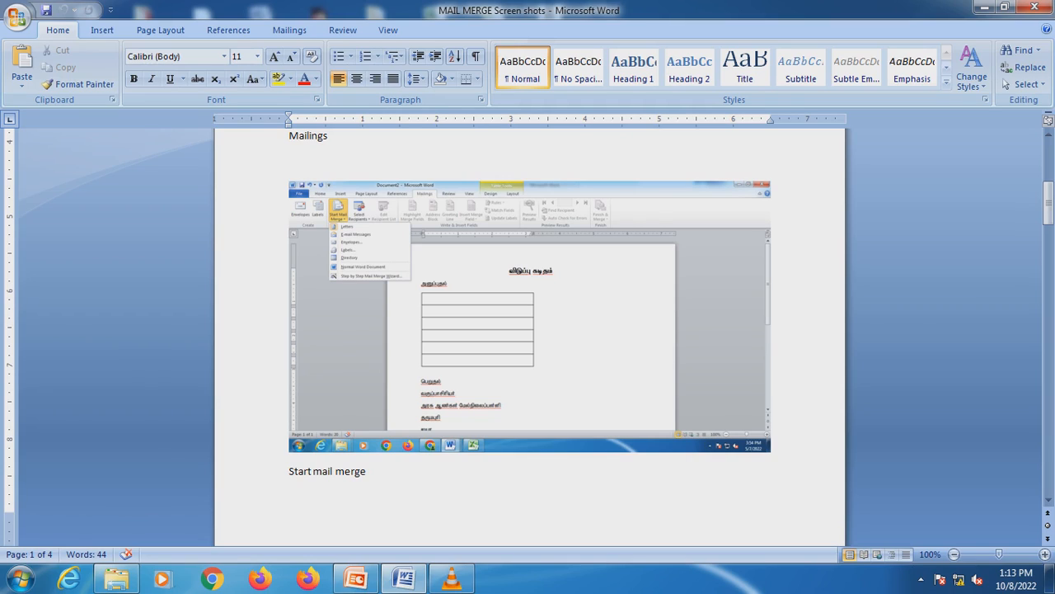
pyautogui.scroll(-1, 528, 330)
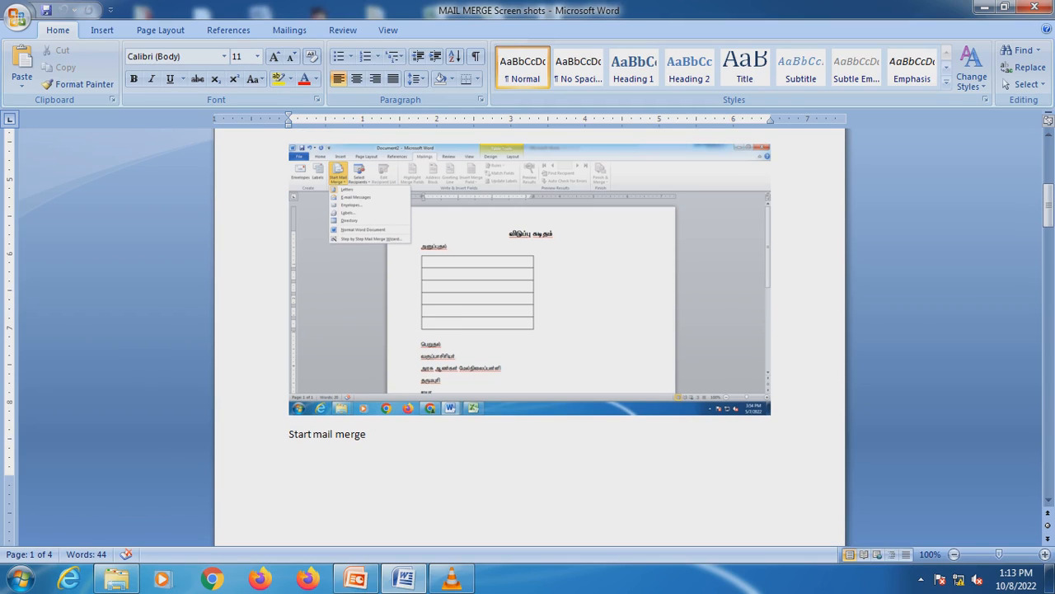
pyautogui.scroll(-3, 527, 330)
pyautogui.scroll(-8, 528, 329)
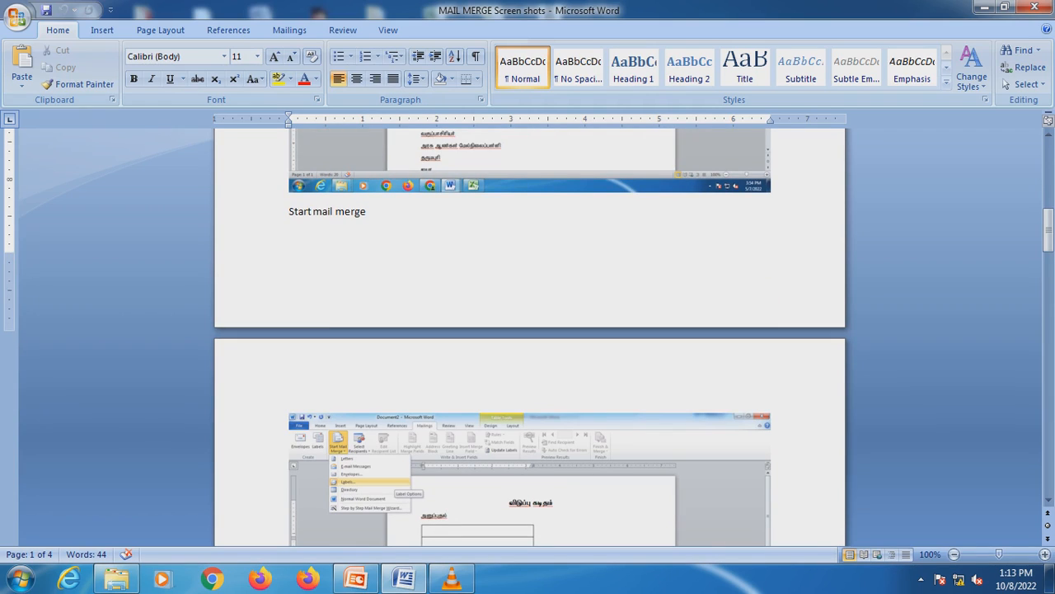
pyautogui.scroll(-1, 527, 330)
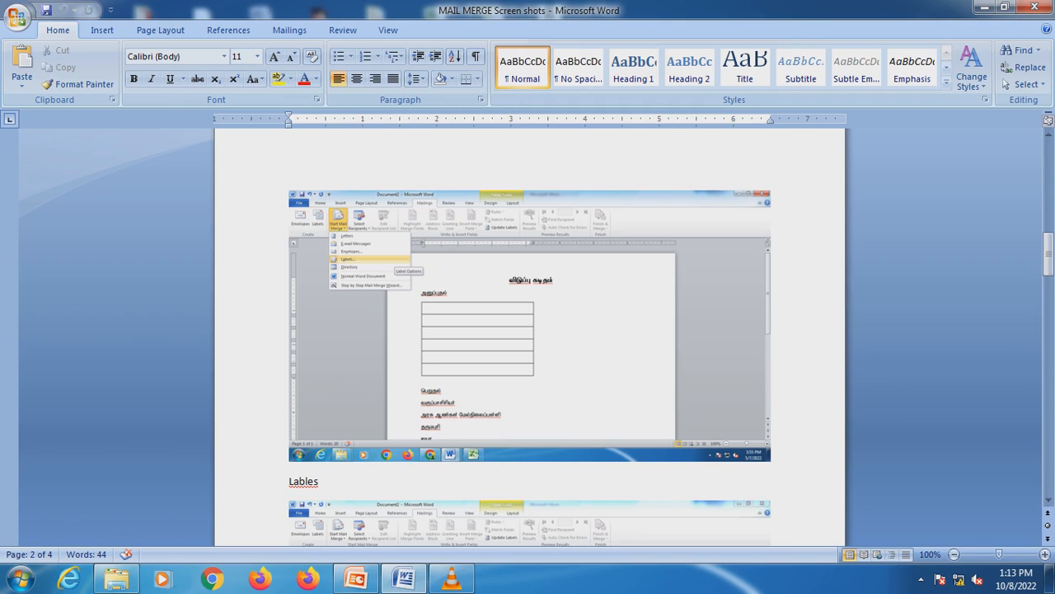
pyautogui.scroll(-6, 528, 330)
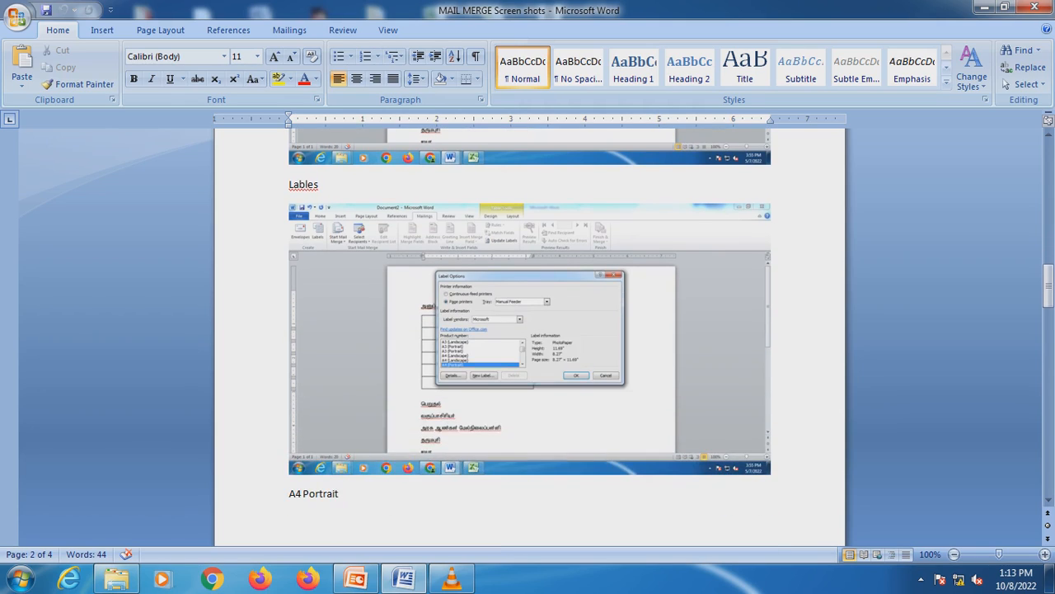
pyautogui.scroll(-1, 528, 330)
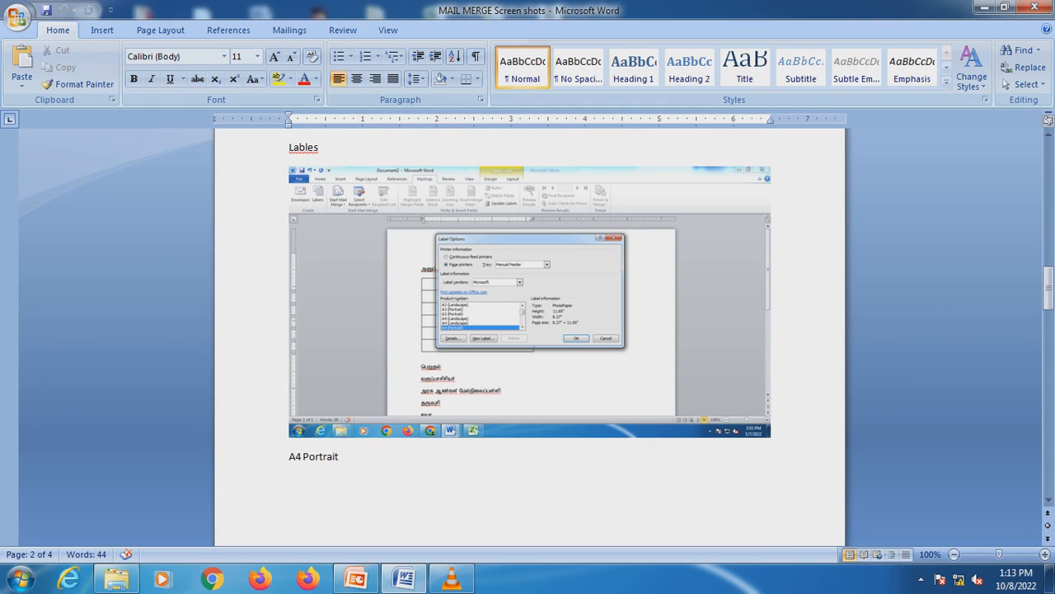
# Review the screenshots on using an existing recipient list, opening the Excel data source and inserting merge fields, dismissing the Windows color scheme prompt.
pyautogui.scroll(-10, 527, 330)
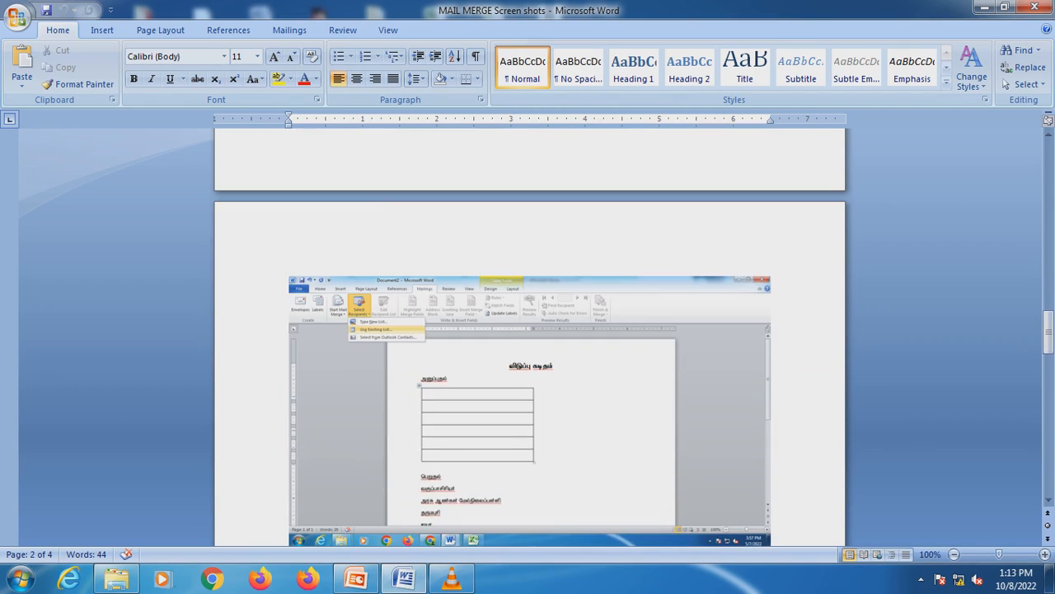
pyautogui.scroll(-1, 528, 329)
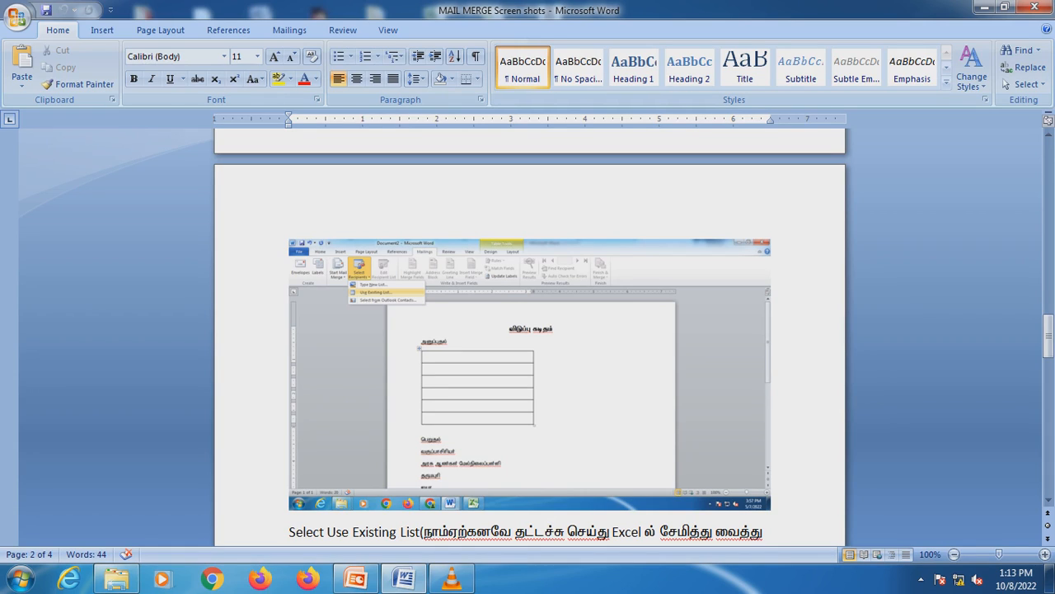
pyautogui.scroll(-7, 527, 329)
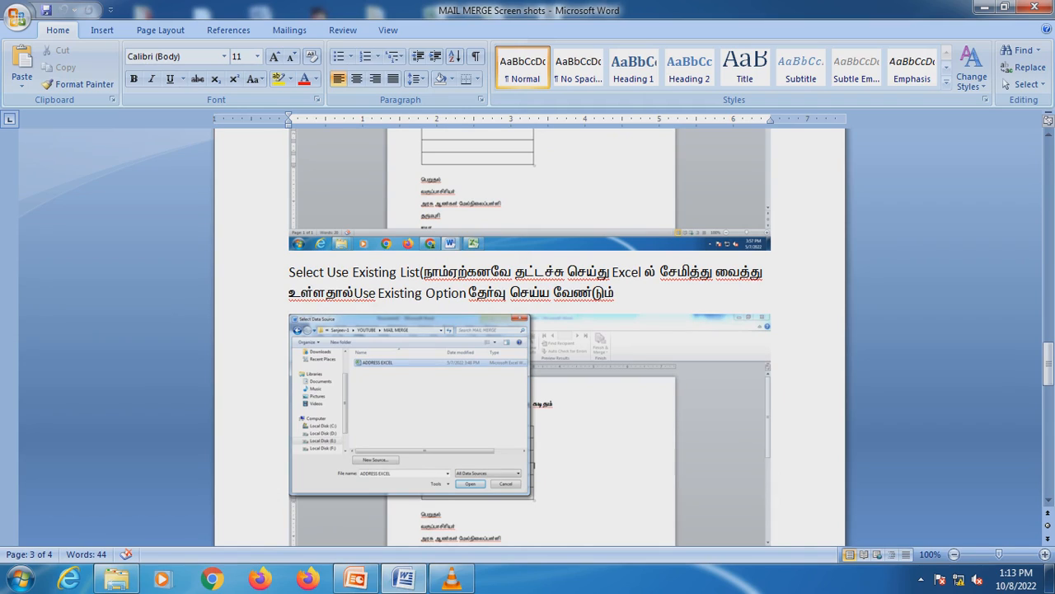
pyautogui.scroll(-1, 528, 330)
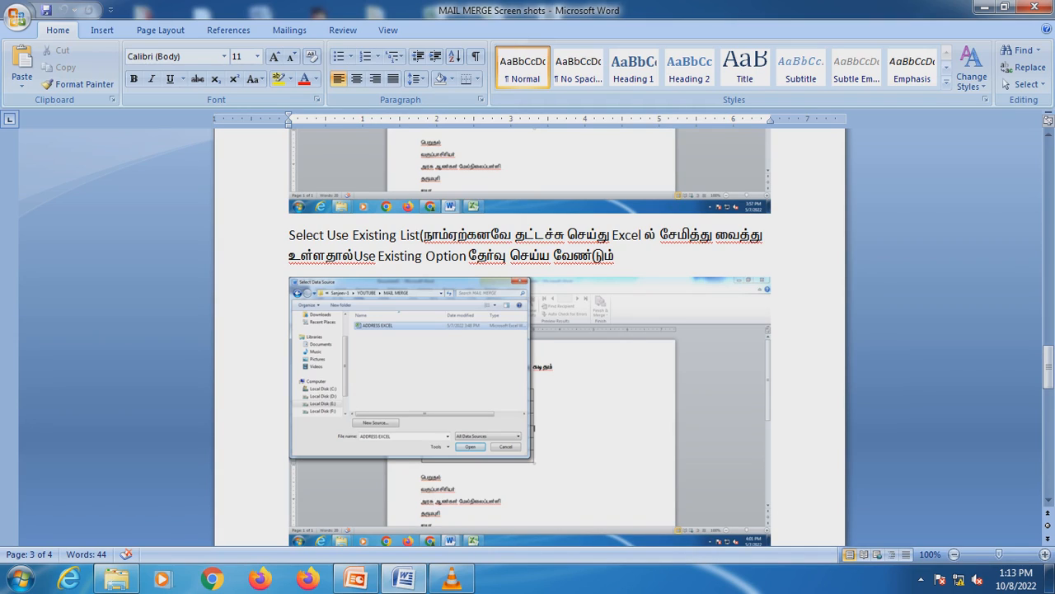
pyautogui.scroll(-6, 528, 330)
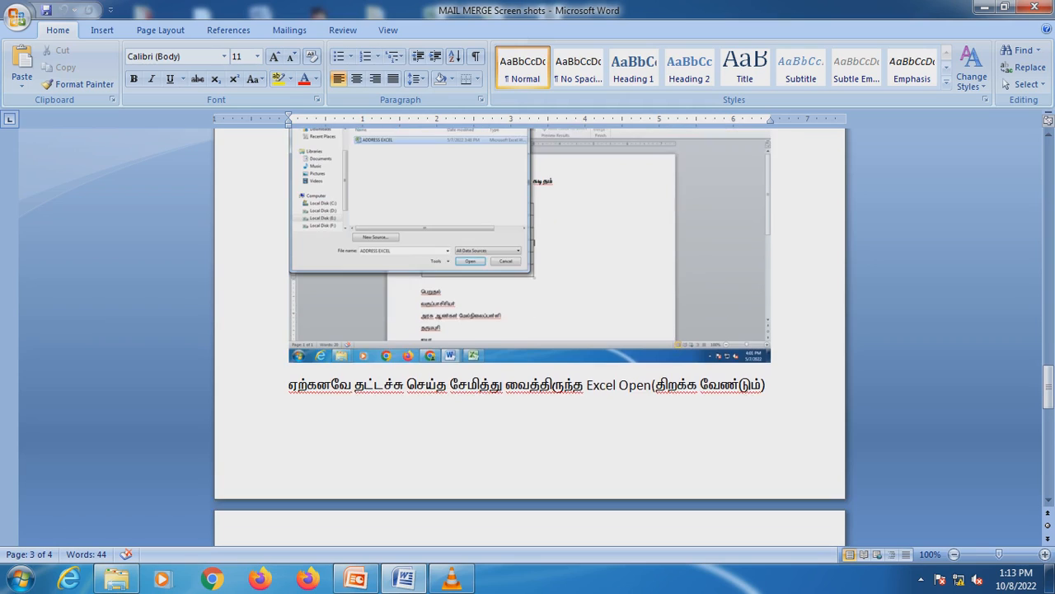
pyautogui.scroll(-7, 527, 330)
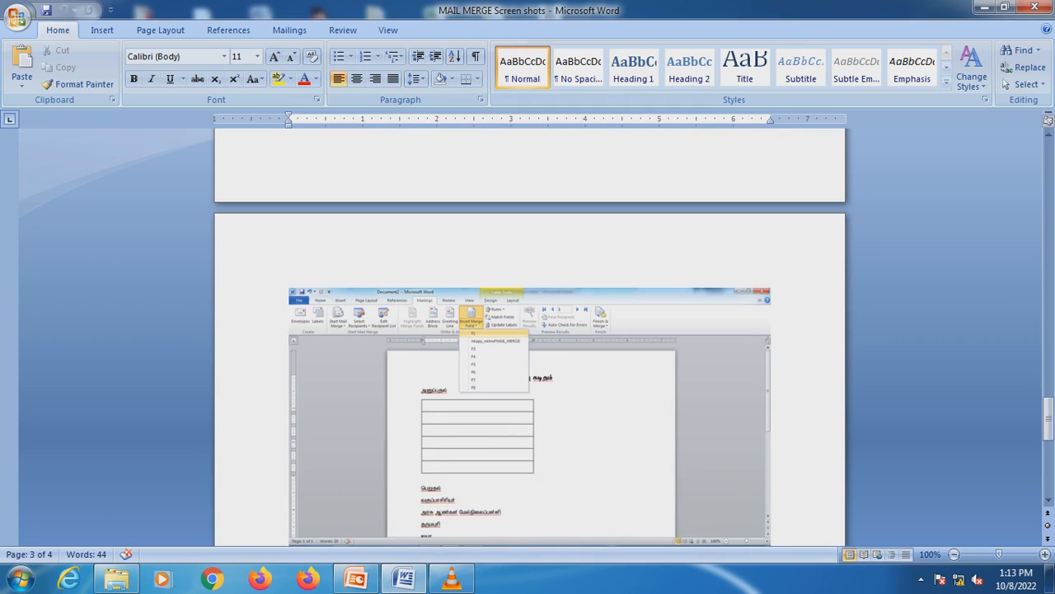
pyautogui.scroll(-3, 528, 330)
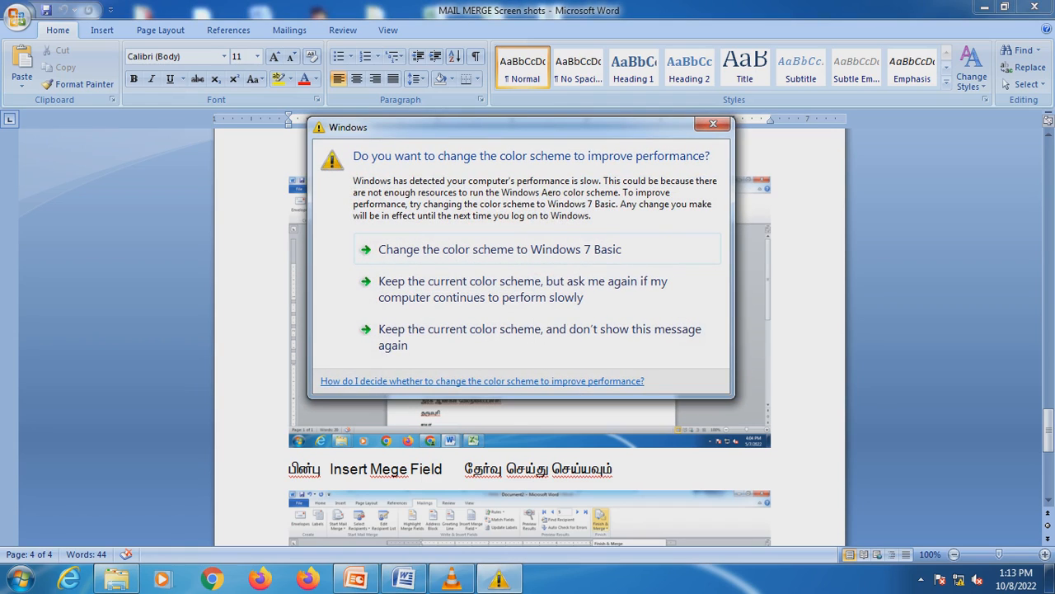
pyautogui.click(713, 124)
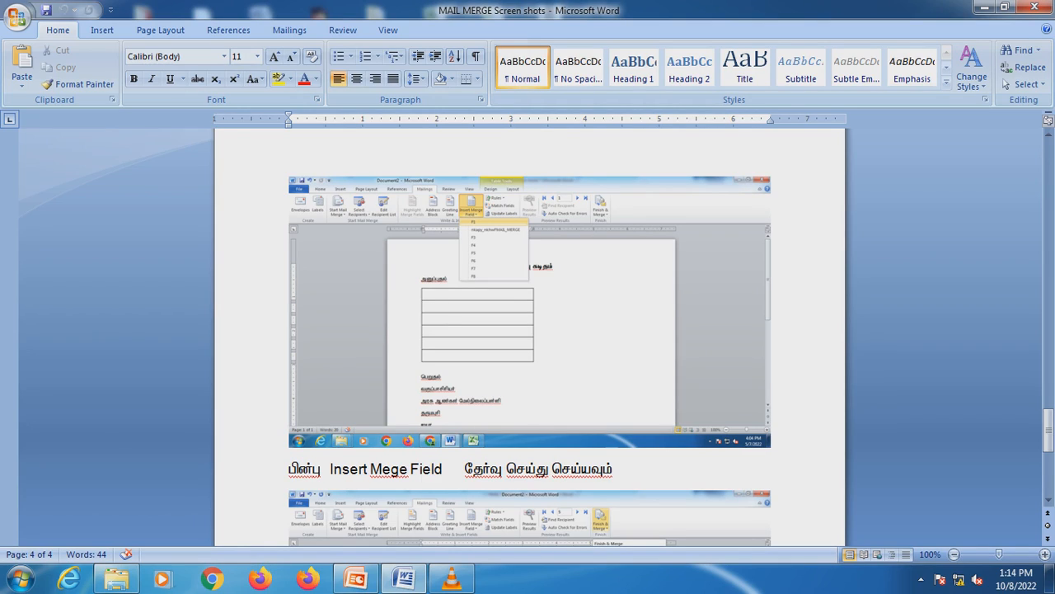
# Correct "Mege" to "Merge" in the Insert Merge Field caption on page 4 and save the document.
pyautogui.click(390, 469)
pyautogui.write('R')
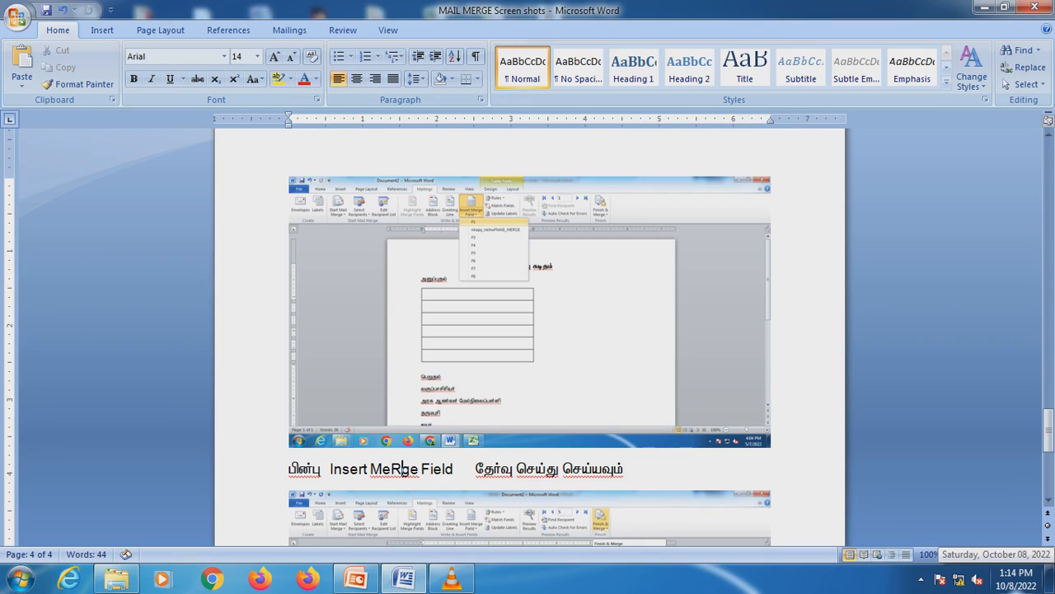
pyautogui.press('BackSpace')
pyautogui.write('r')
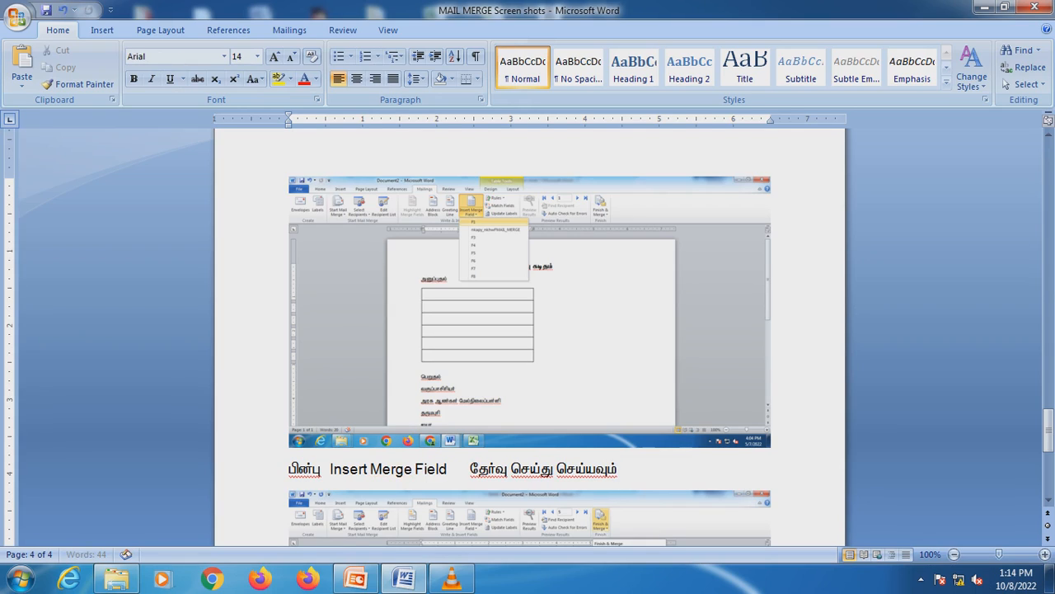
pyautogui.hotkey('ctrl', 's')
# Review the Finish & Merge screenshot and its caption at the end of the document.
pyautogui.scroll(-3, 528, 336)
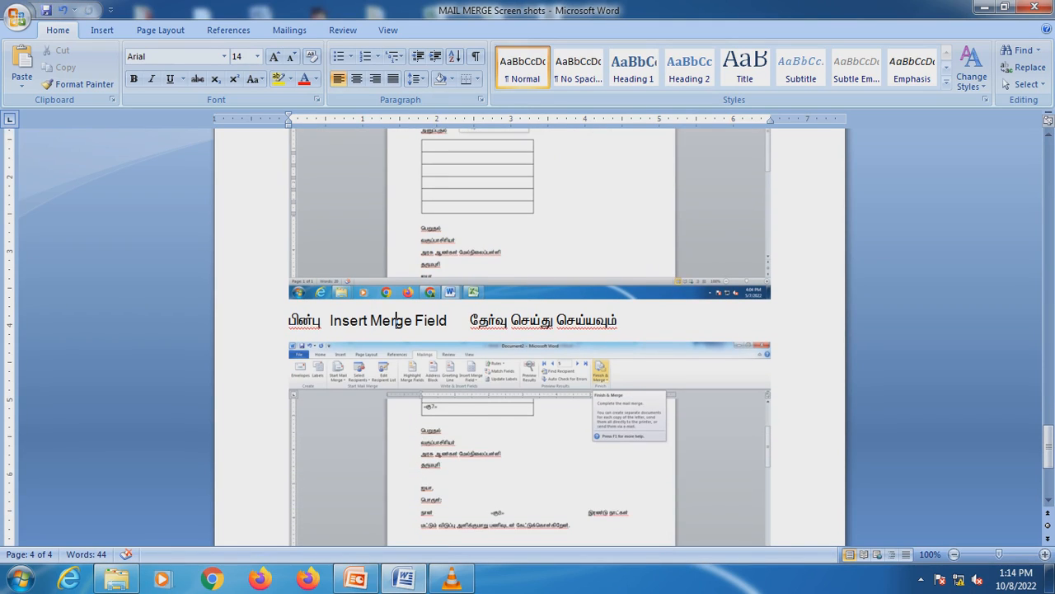
pyautogui.scroll(-4, 528, 336)
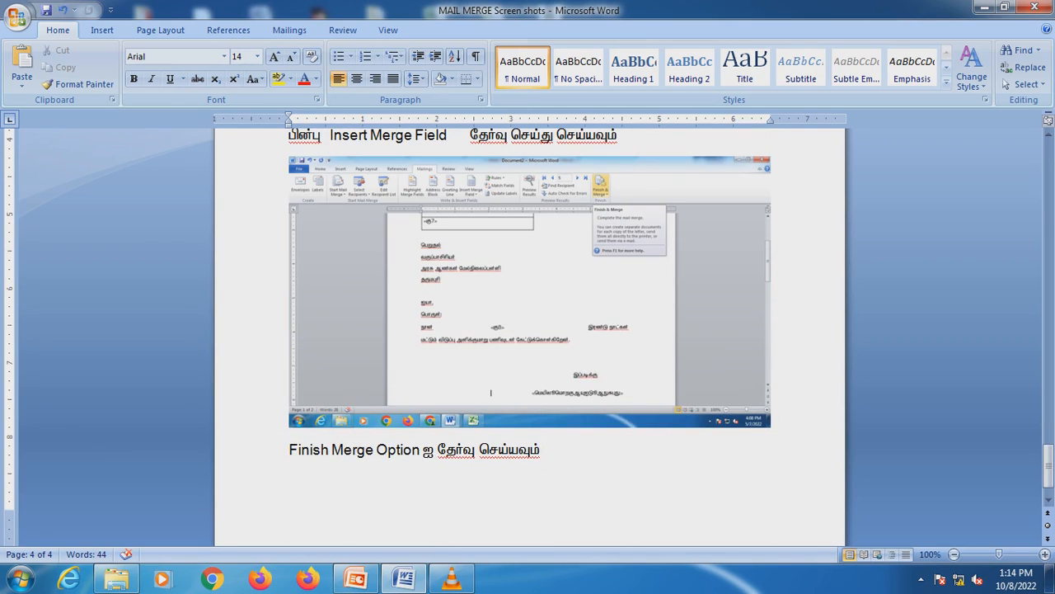
pyautogui.scroll(-1, 528, 337)
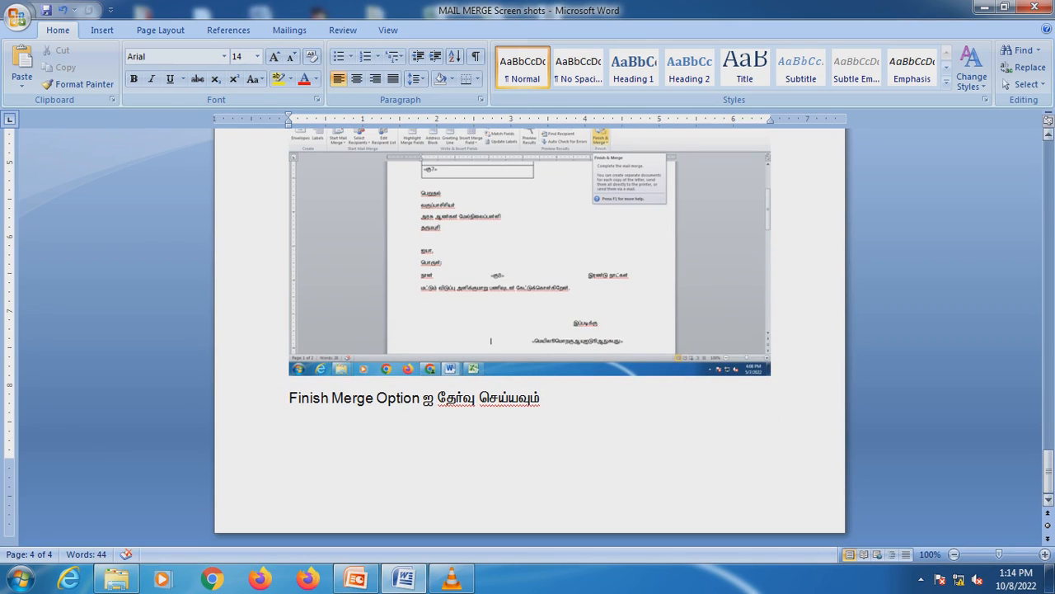
# Open the workbook ADDRESS EXCEL TAMIL in Excel from the MAIL MERGE folder.
pyautogui.click(981, 7)
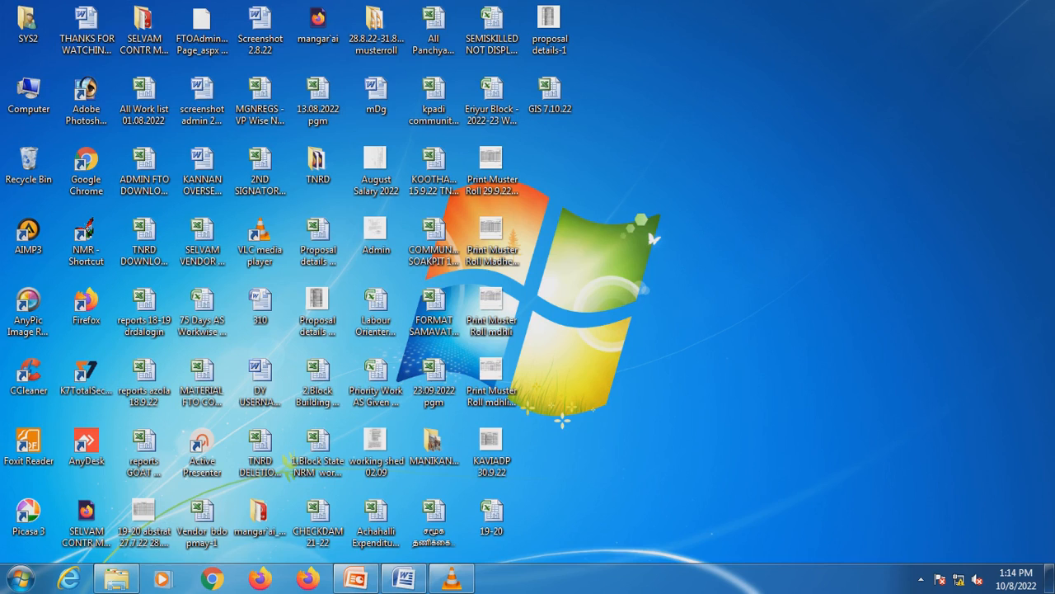
pyautogui.click(116, 579)
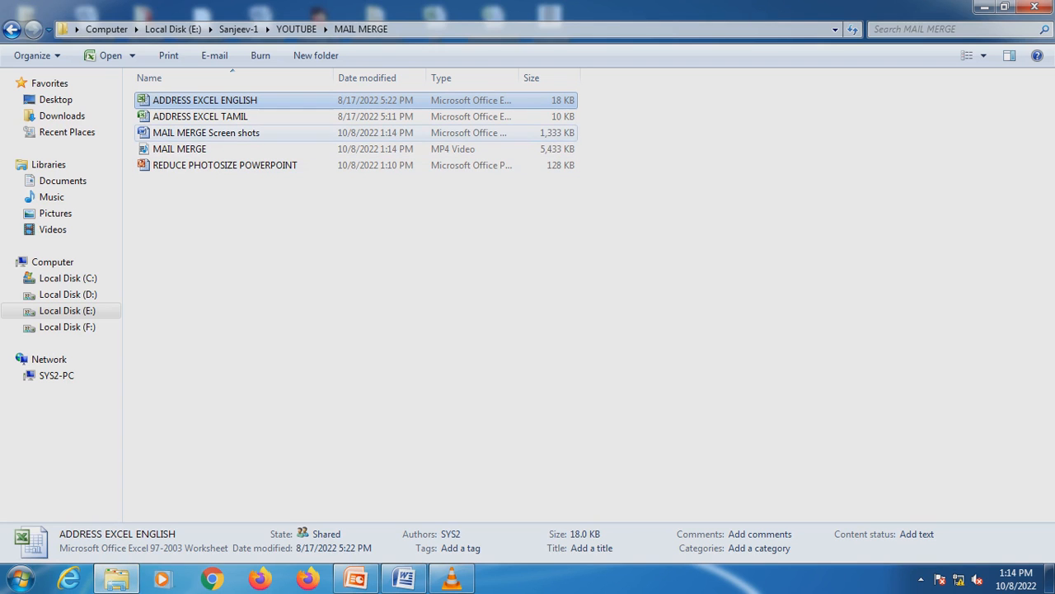
pyautogui.doubleClick(199, 116)
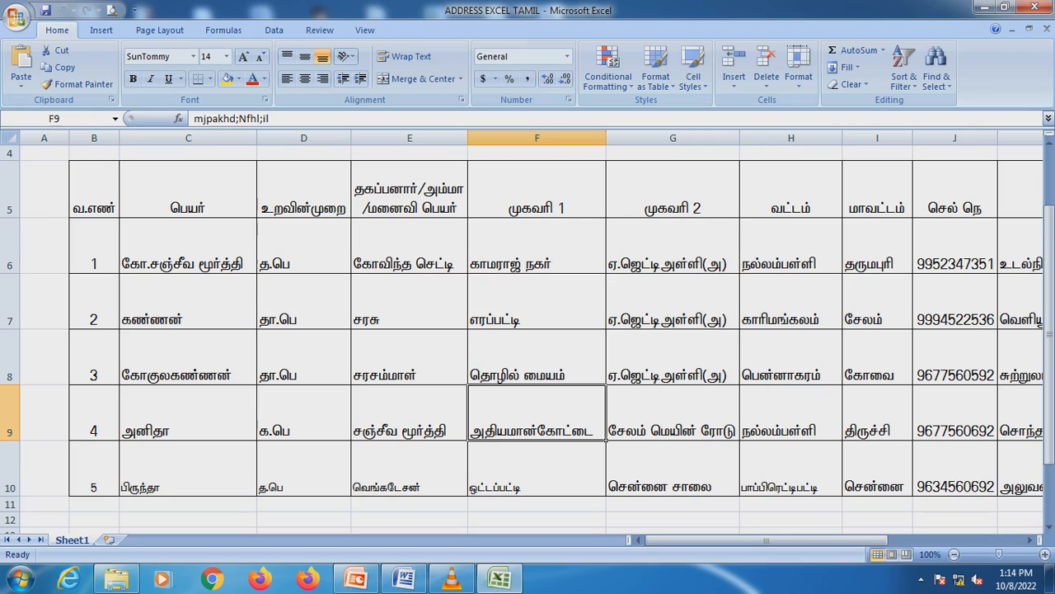
# Look through all columns of the Tamil address table up to the leave reason column and return to the first column.
pyautogui.moveTo(823, 540); pyautogui.dragTo(824, 540)
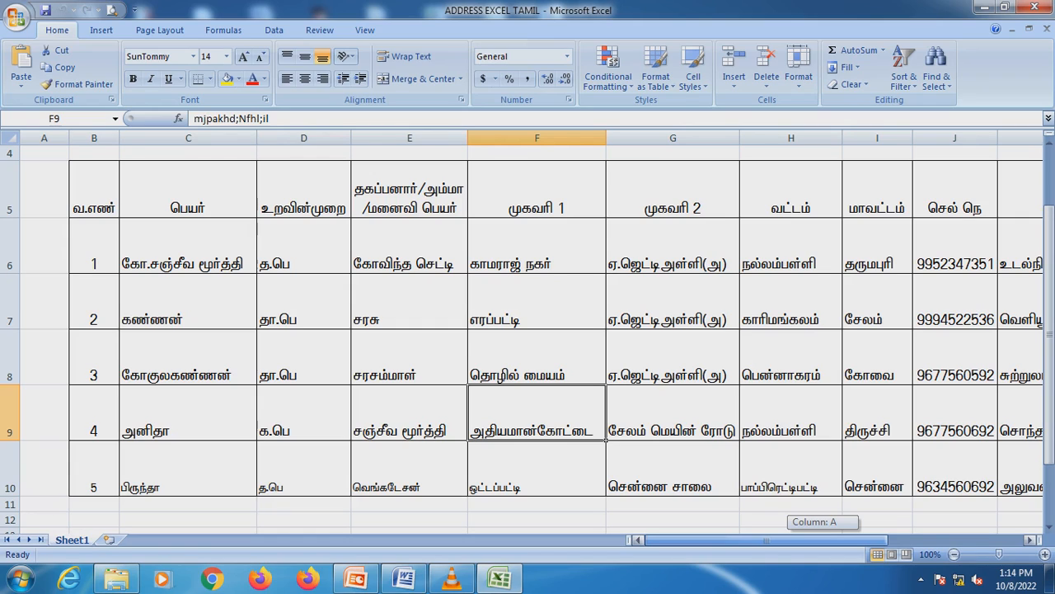
pyautogui.moveTo(824, 540); pyautogui.dragTo(904, 540)
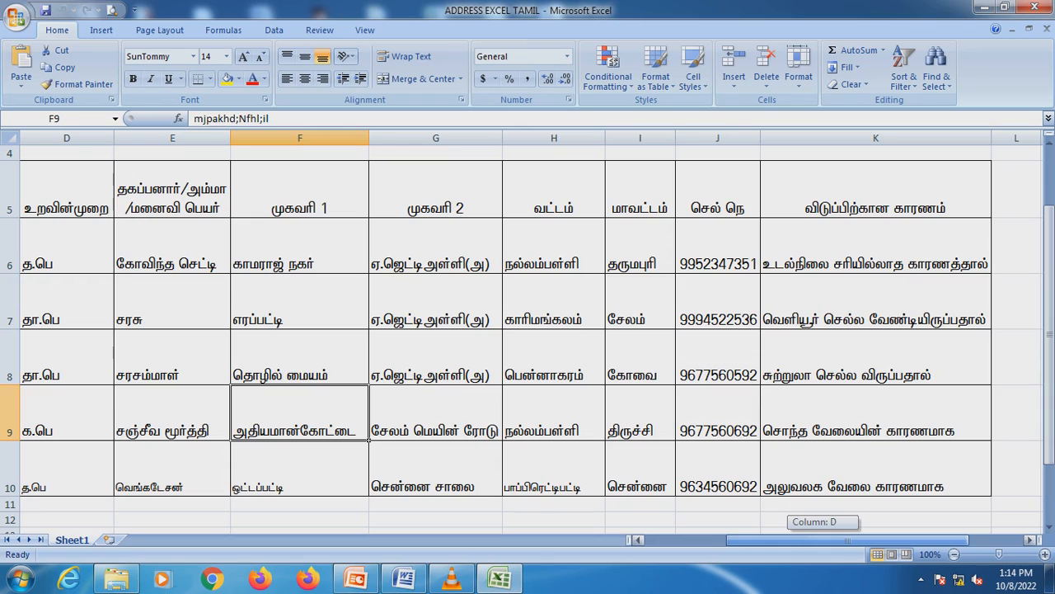
pyautogui.moveTo(905, 540); pyautogui.dragTo(906, 540)
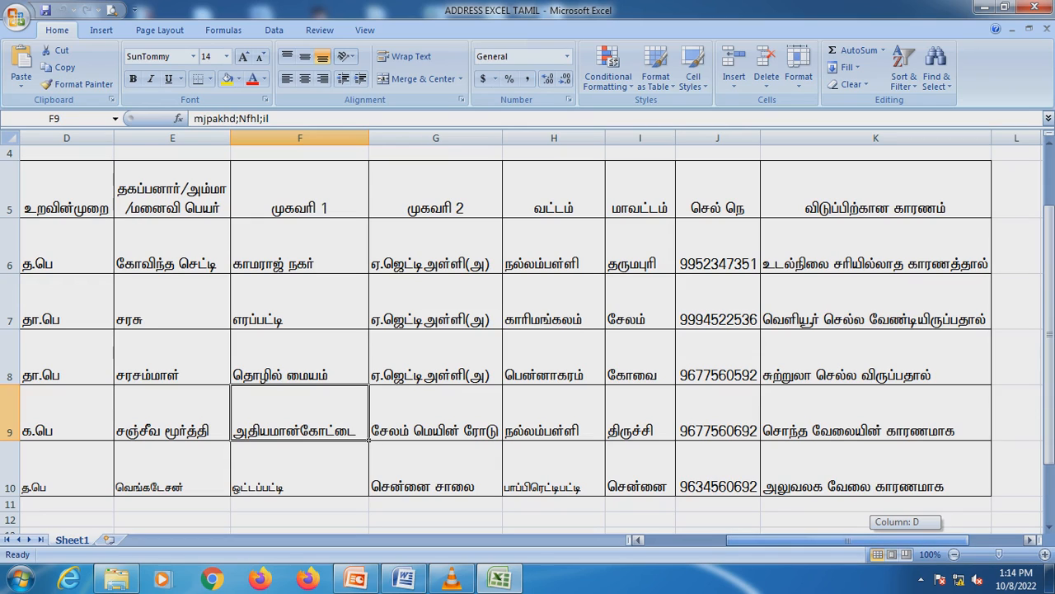
pyautogui.moveTo(906, 539); pyautogui.dragTo(824, 540)
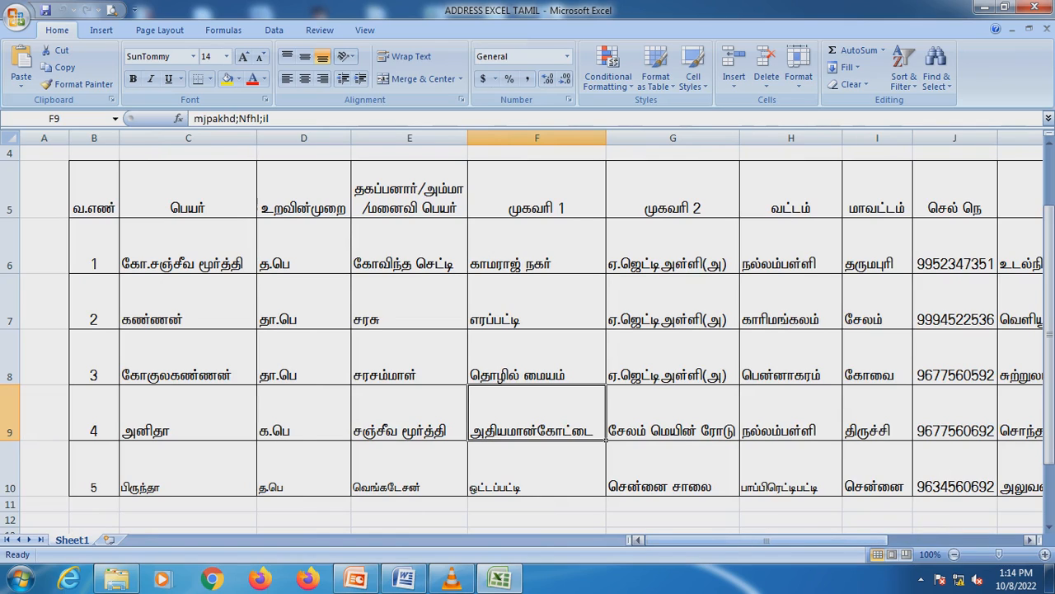
# Check the Tamil address table through the leave reason column and minimize the workbook and the screenshots document.
pyautogui.moveTo(823, 540); pyautogui.dragTo(905, 540)
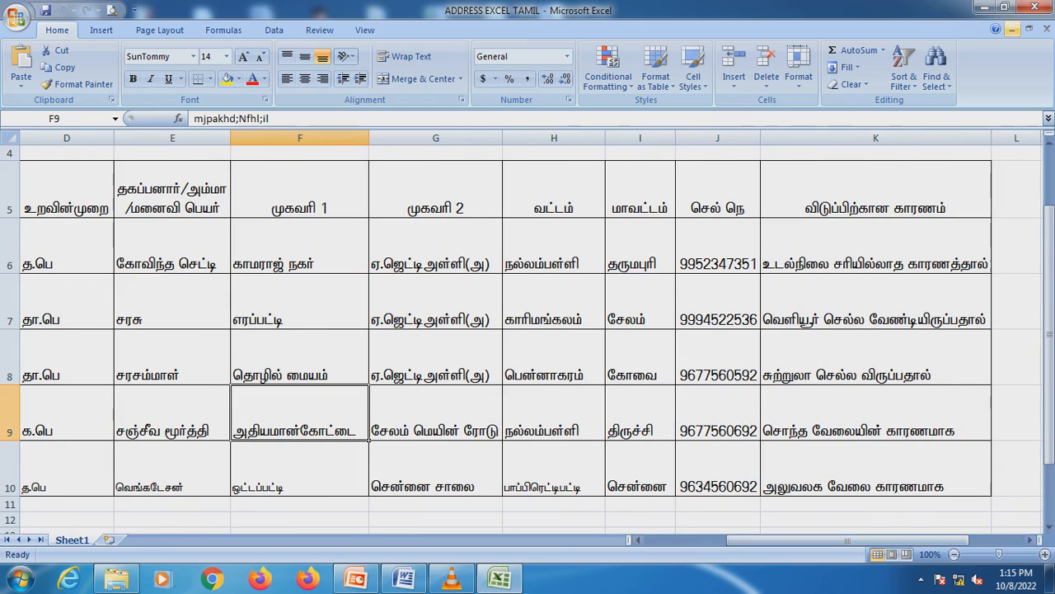
pyautogui.click(985, 6)
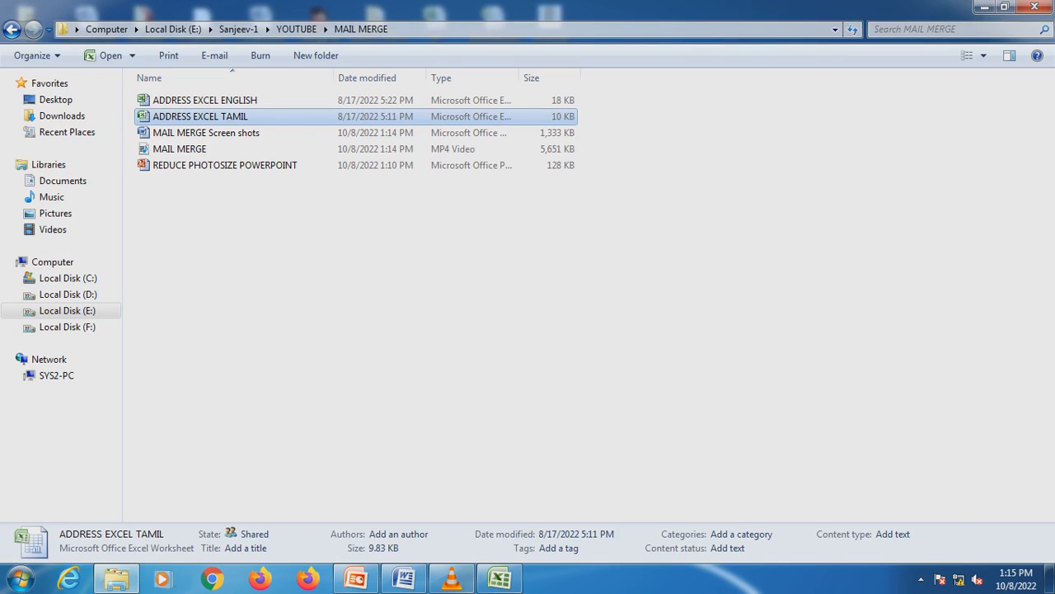
pyautogui.click(404, 578)
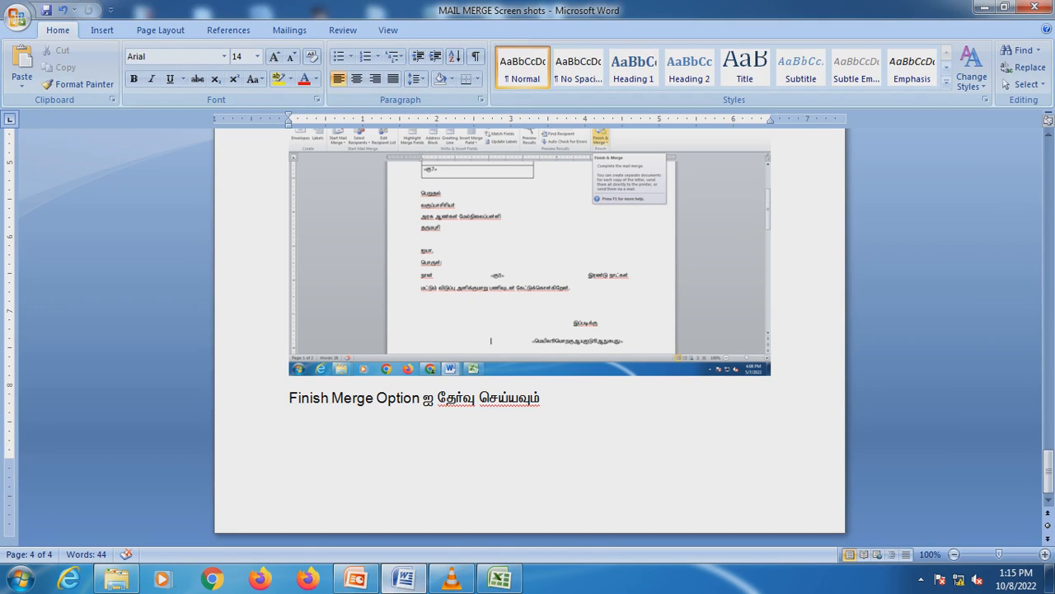
pyautogui.click(985, 7)
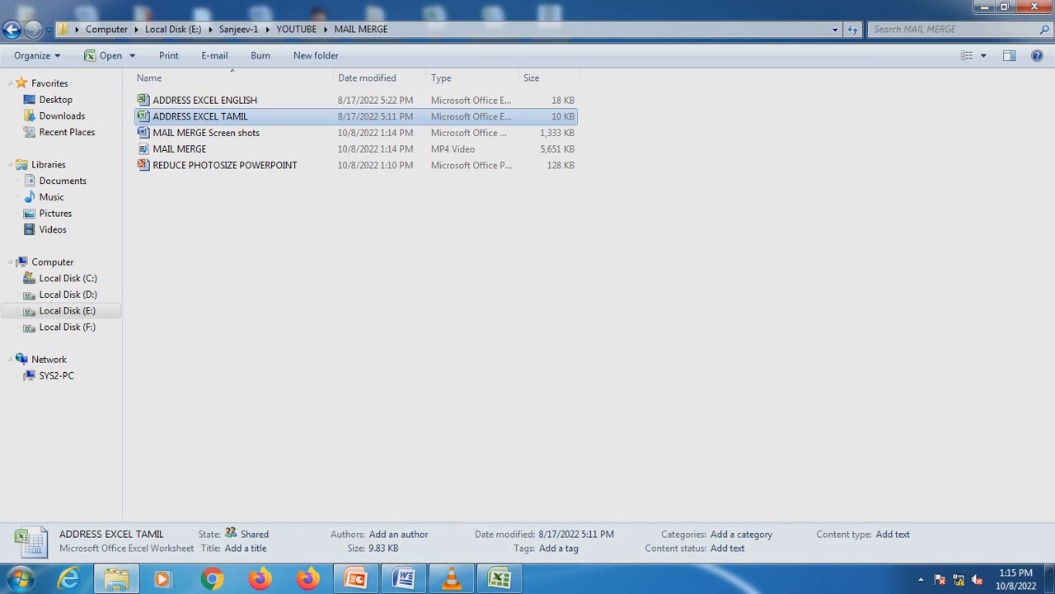
pyautogui.click(404, 579)
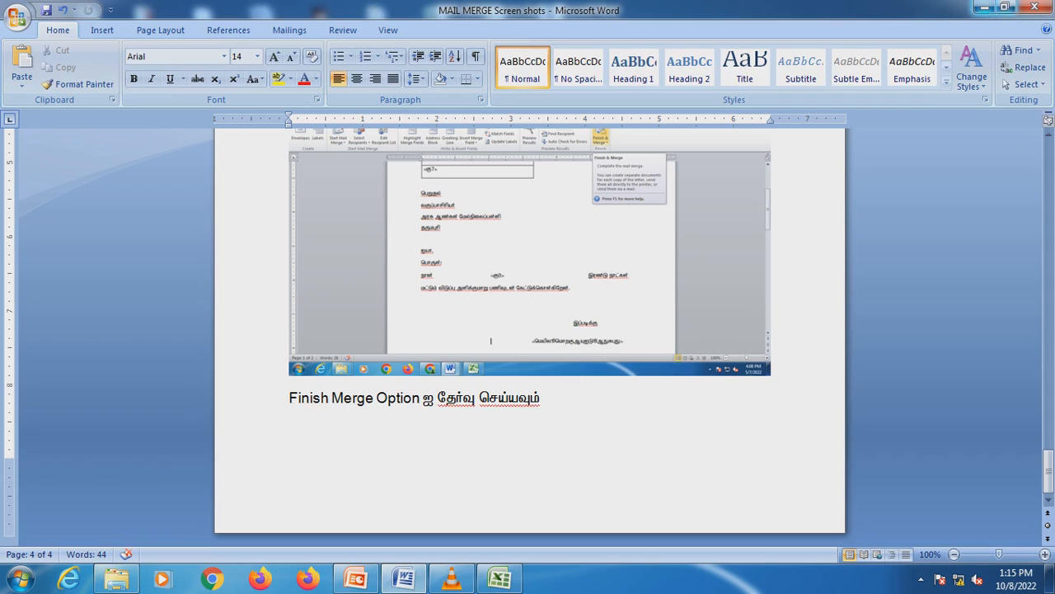
pyautogui.click(981, 7)
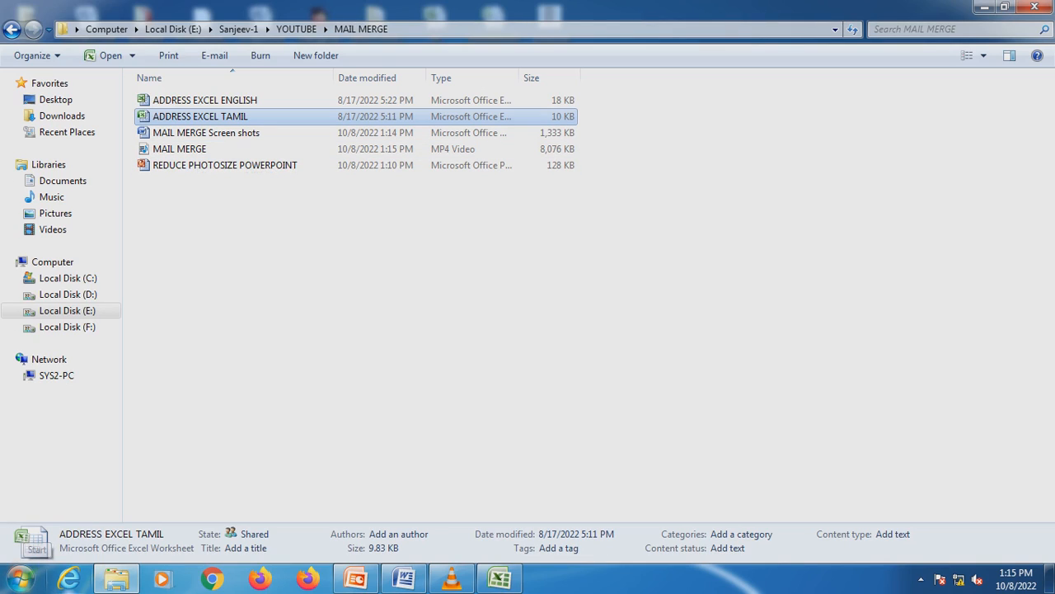
# Open the leave letter MAIL MERGE CONXE from the YOUTUBE folder in Word without running its SQL data command.
pyautogui.click(296, 28)
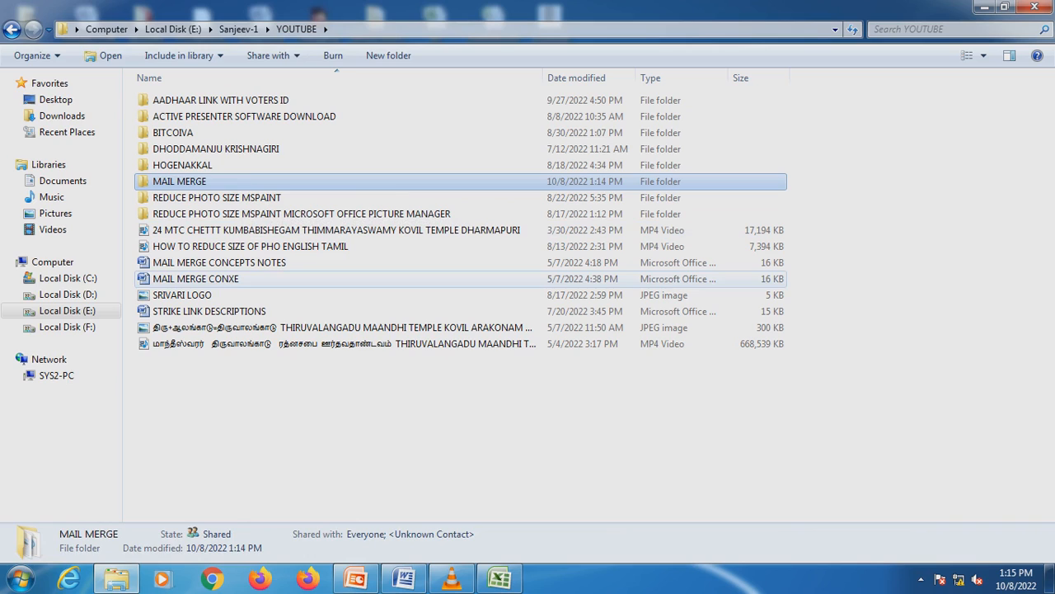
pyautogui.doubleClick(196, 278)
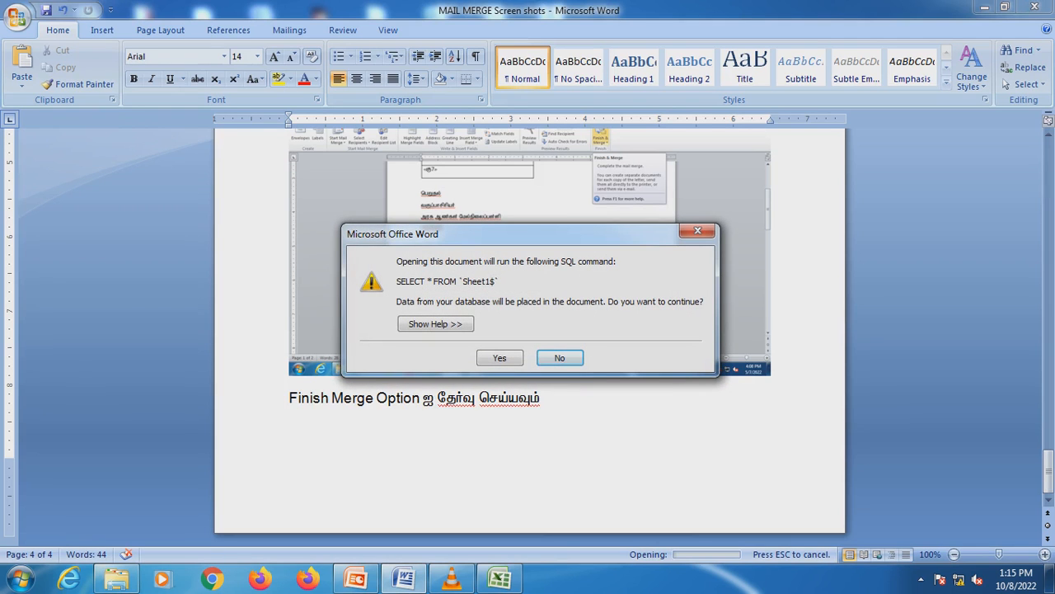
pyautogui.press('Return')
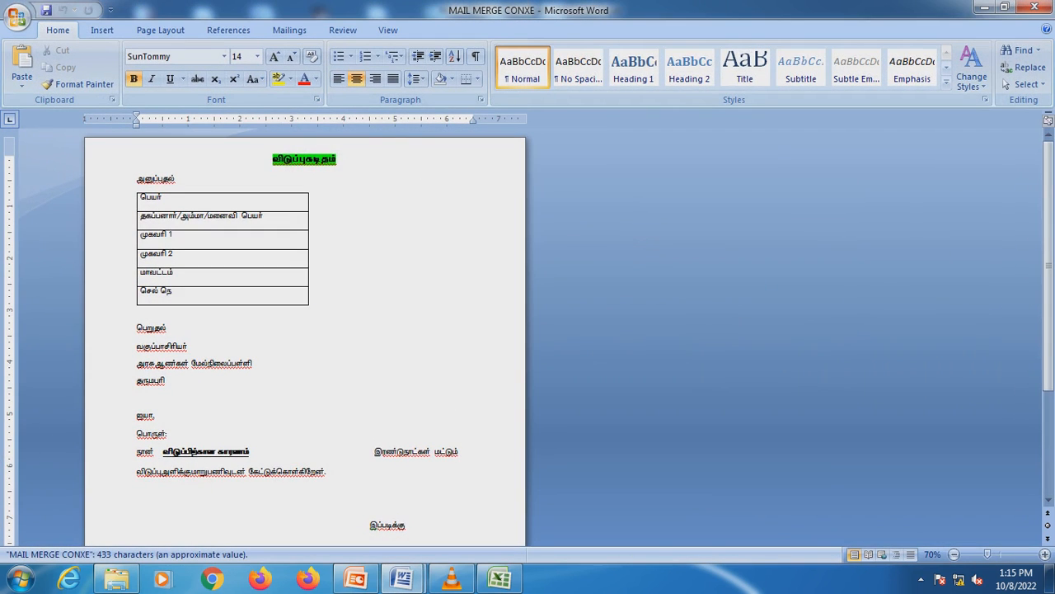
pyautogui.scroll(-3, 305, 330)
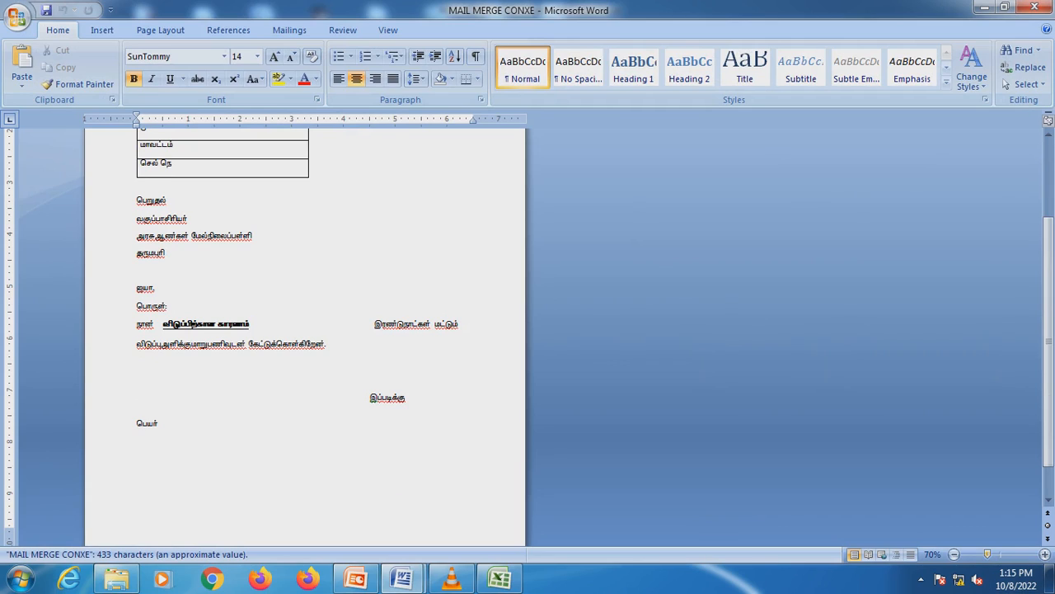
pyautogui.click(999, 554)
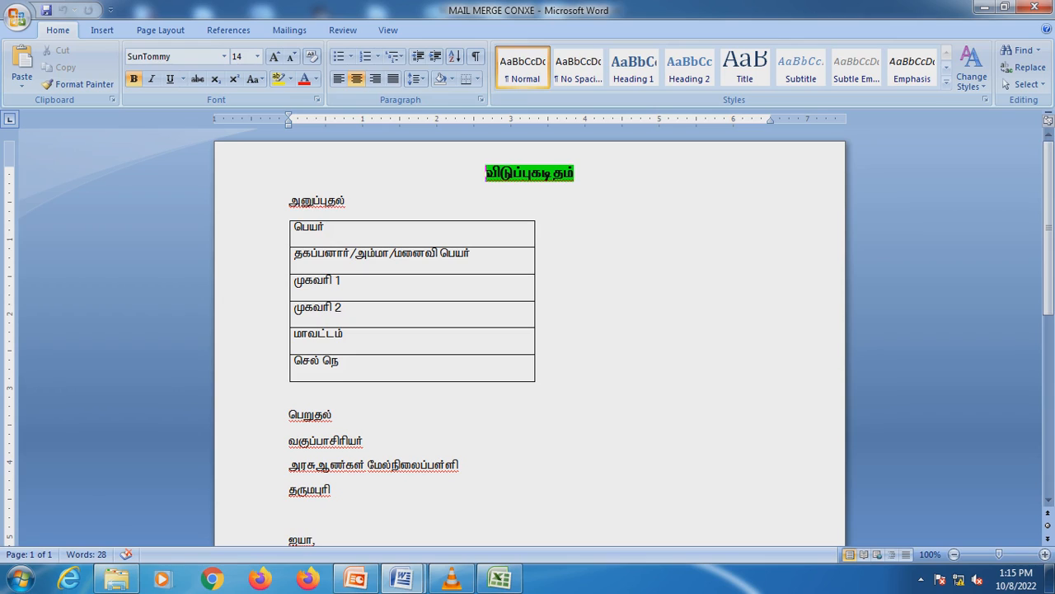
# Start a mail merge of type Letters in the leave letter.
pyautogui.click(289, 30)
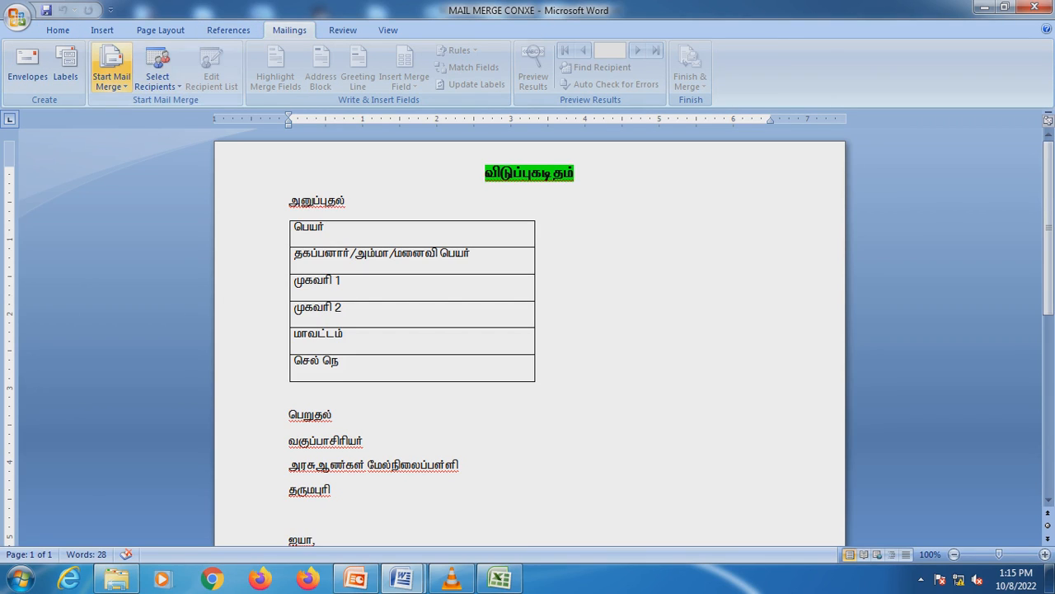
pyautogui.click(111, 76)
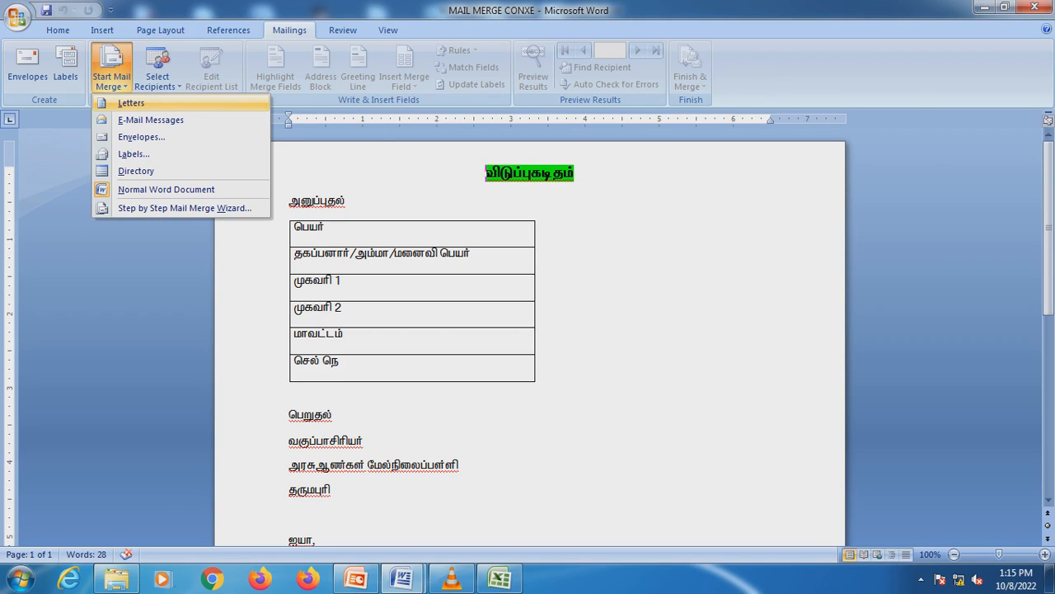
pyautogui.click(131, 102)
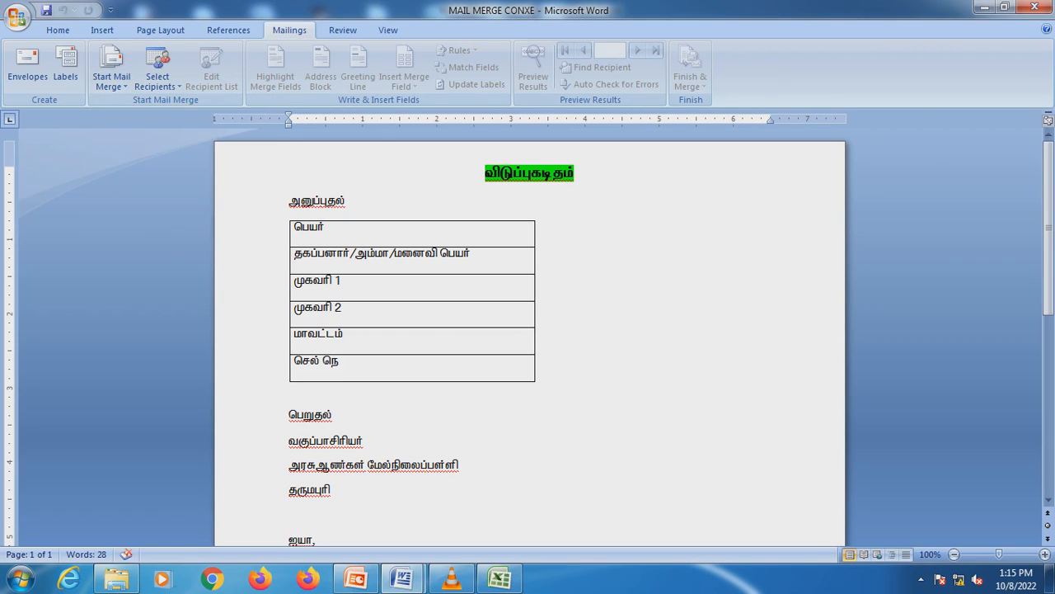
# Use the existing list ADDRESS EXCEL TAMIL from the MAIL MERGE folder as recipients, with table Sheet1$ and first row as column headers.
pyautogui.click(156, 79)
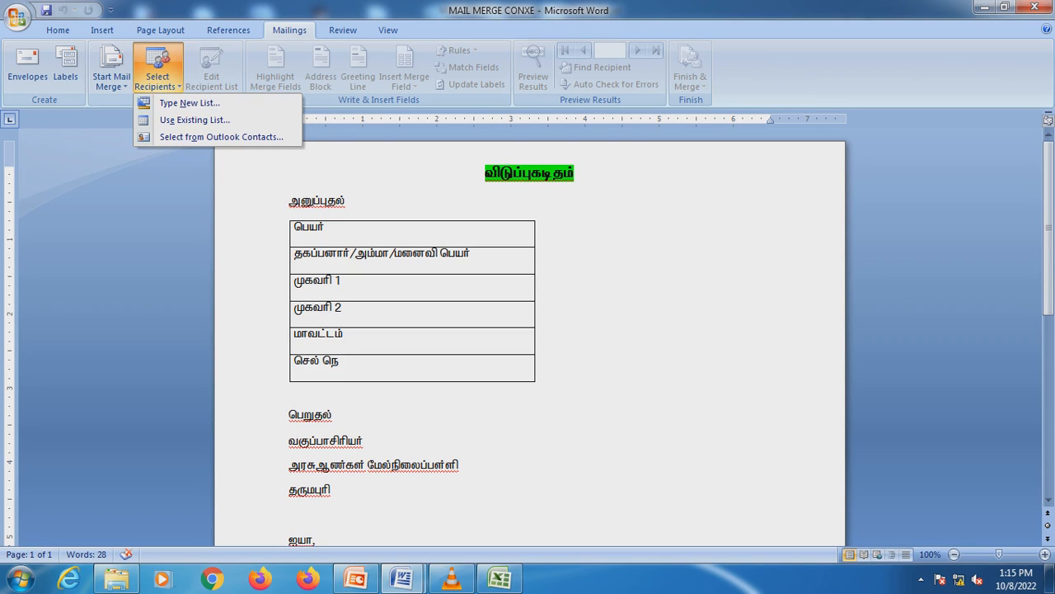
pyautogui.click(195, 120)
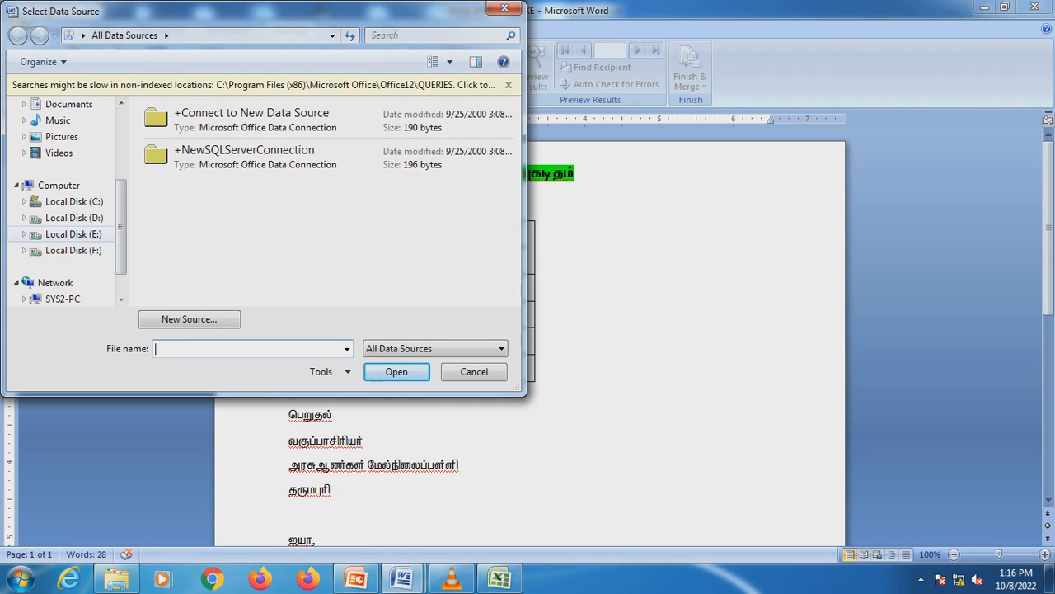
pyautogui.click(73, 234)
pyautogui.click(176, 204)
pyautogui.press('s')
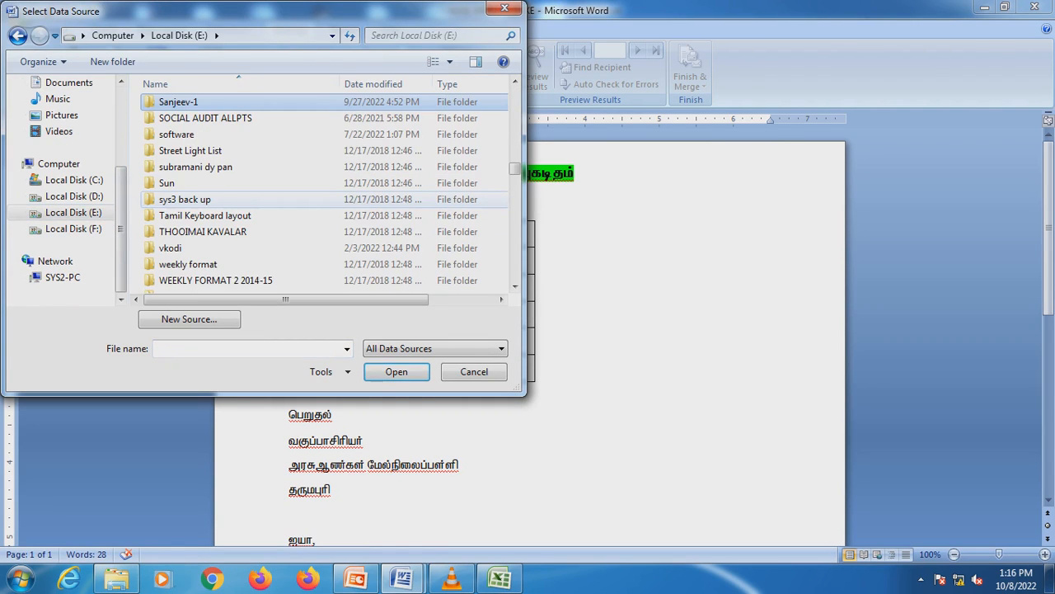
pyautogui.press('Return')
pyautogui.doubleClick(211, 129)
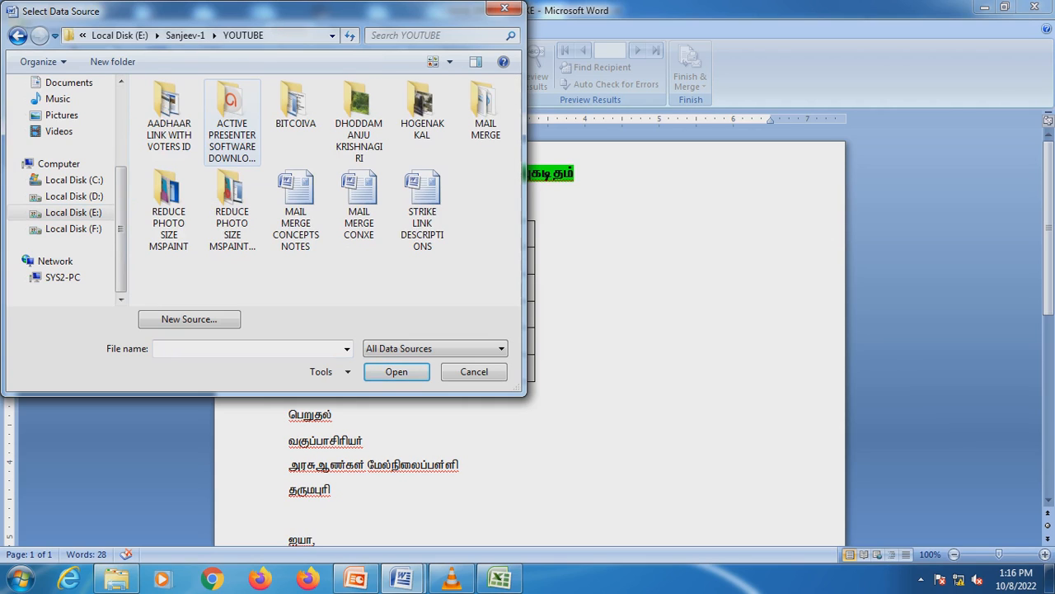
pyautogui.doubleClick(485, 107)
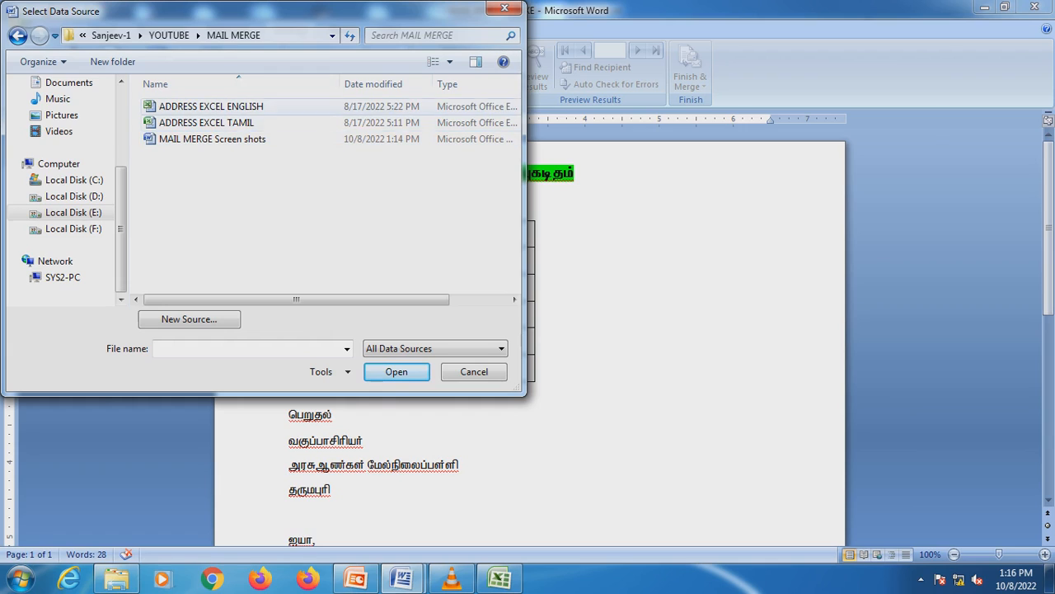
pyautogui.doubleClick(206, 123)
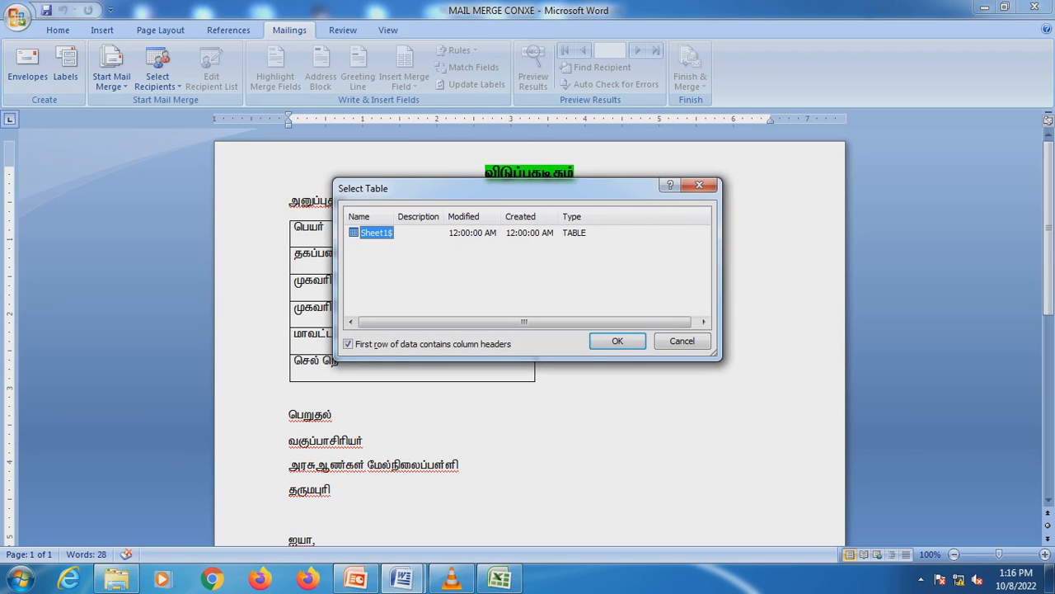
pyautogui.press('Return')
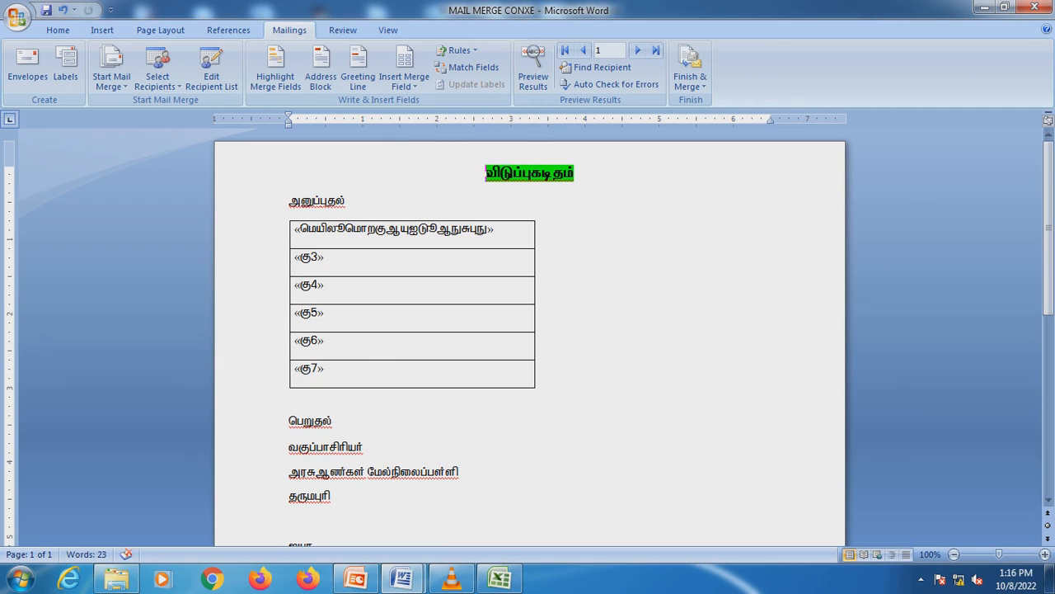
# Examine the merge fields throughout the leave letter, from the sender table to the signature, and return to its beginning.
pyautogui.scroll(-2, 528, 338)
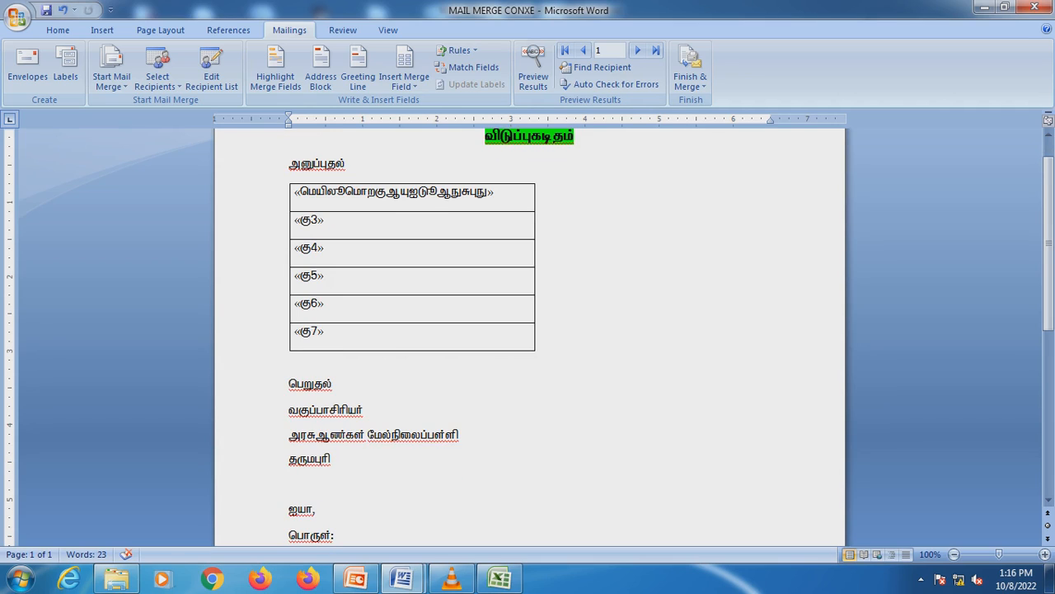
pyautogui.scroll(2, 527, 338)
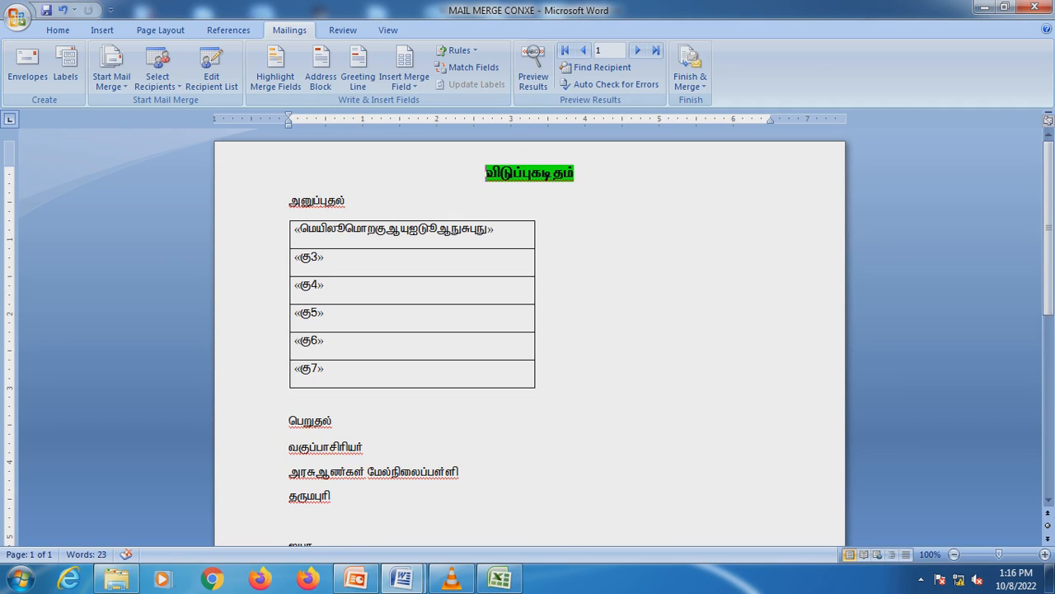
pyautogui.scroll(-1, 528, 338)
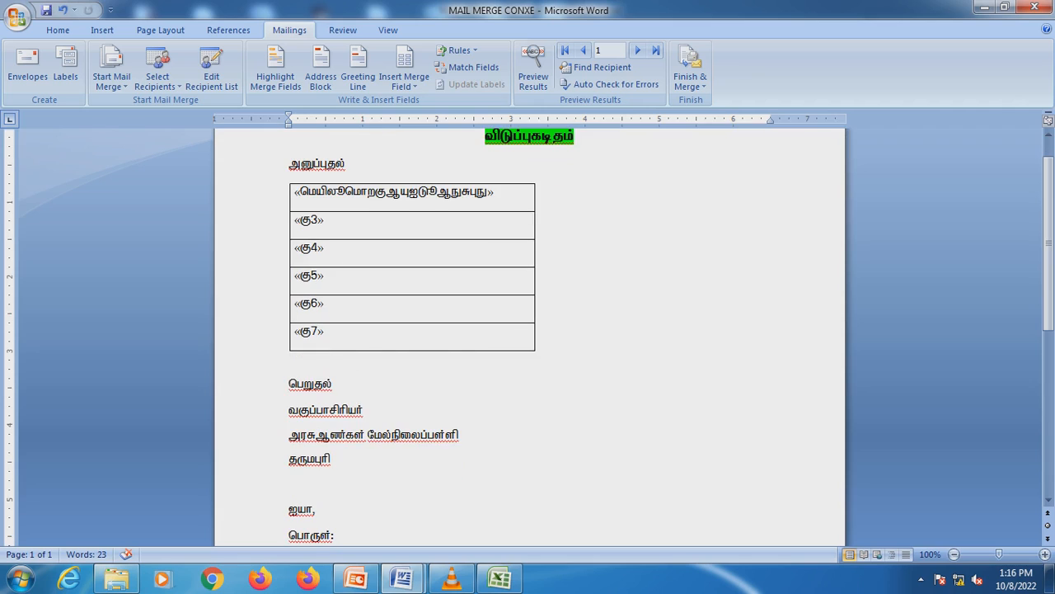
pyautogui.scroll(-2, 528, 338)
pyautogui.scroll(-3, 528, 338)
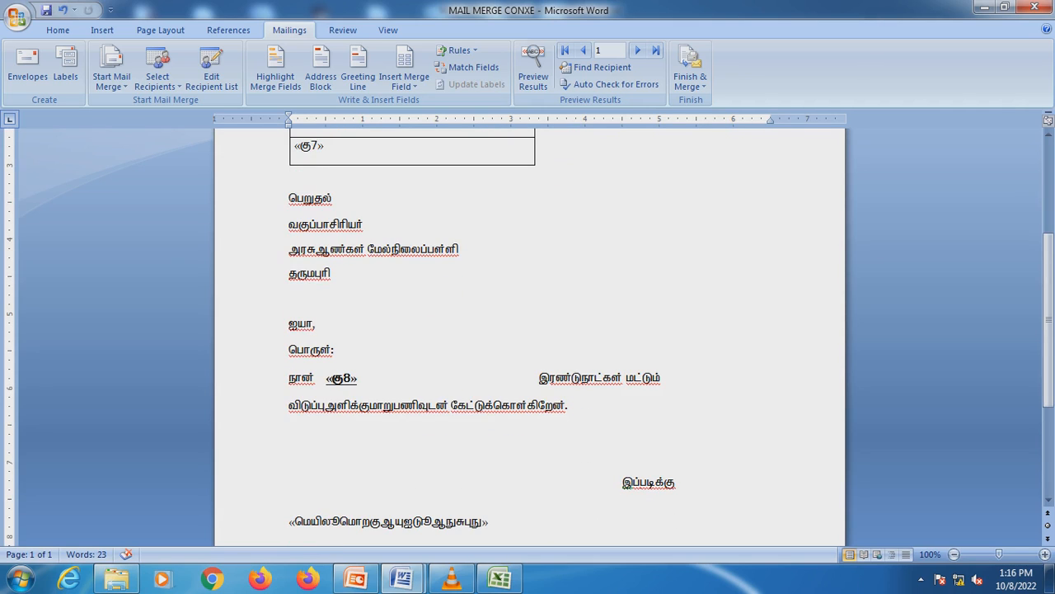
pyautogui.scroll(-6, 528, 338)
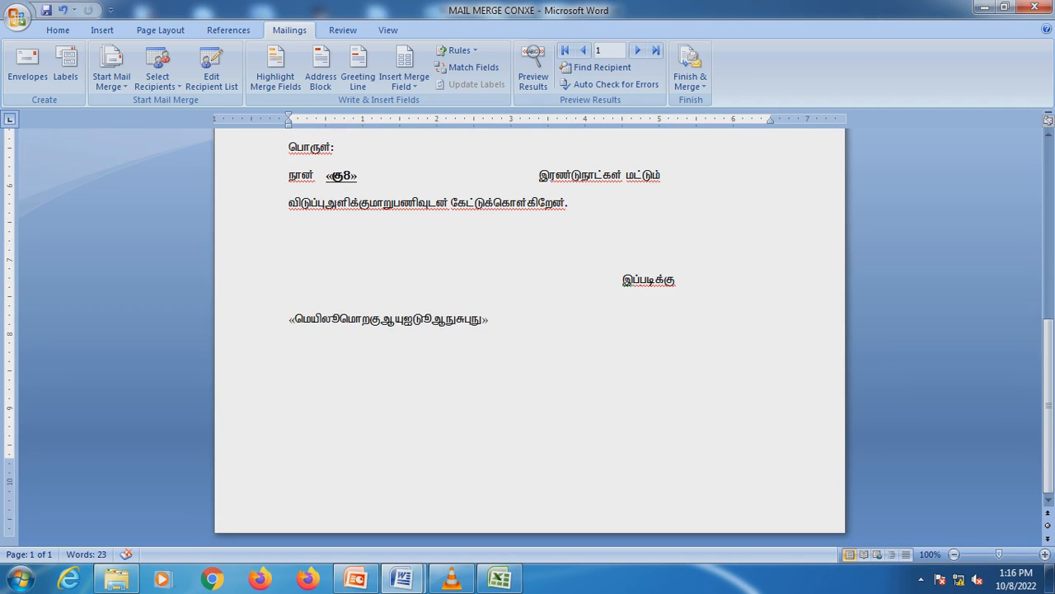
pyautogui.scroll(4, 527, 338)
pyautogui.scroll(7, 528, 338)
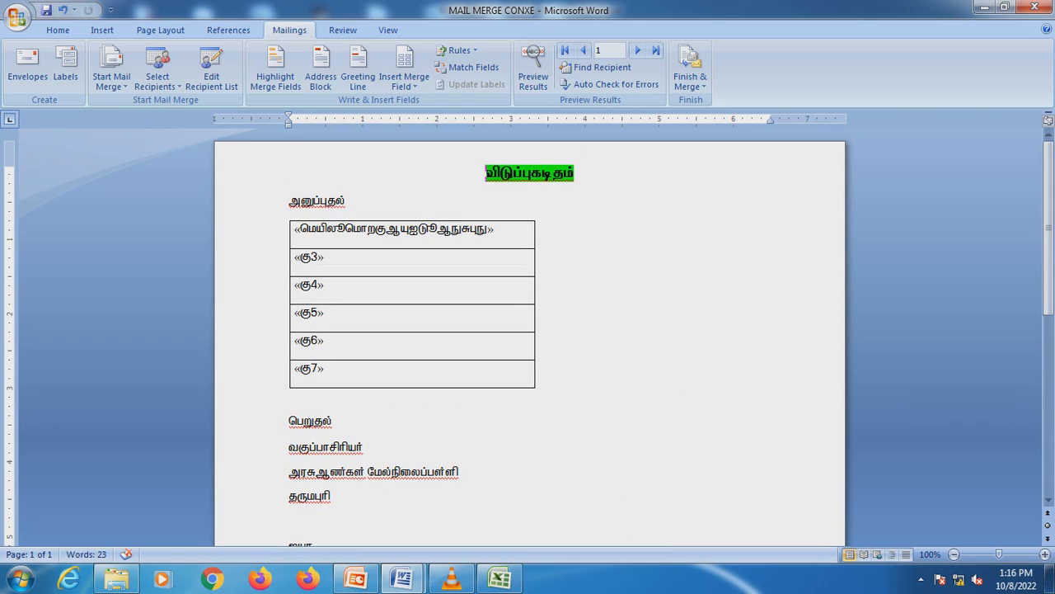
# Preview the merge results, advance to record 3, and read the merged letter down to the signature.
pyautogui.click(533, 70)
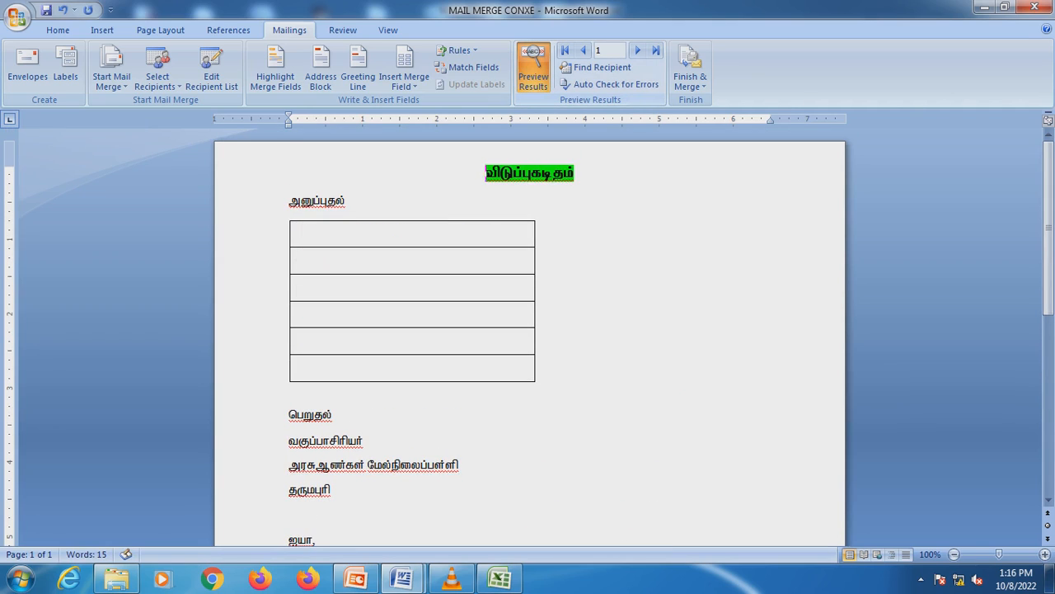
pyautogui.click(637, 50)
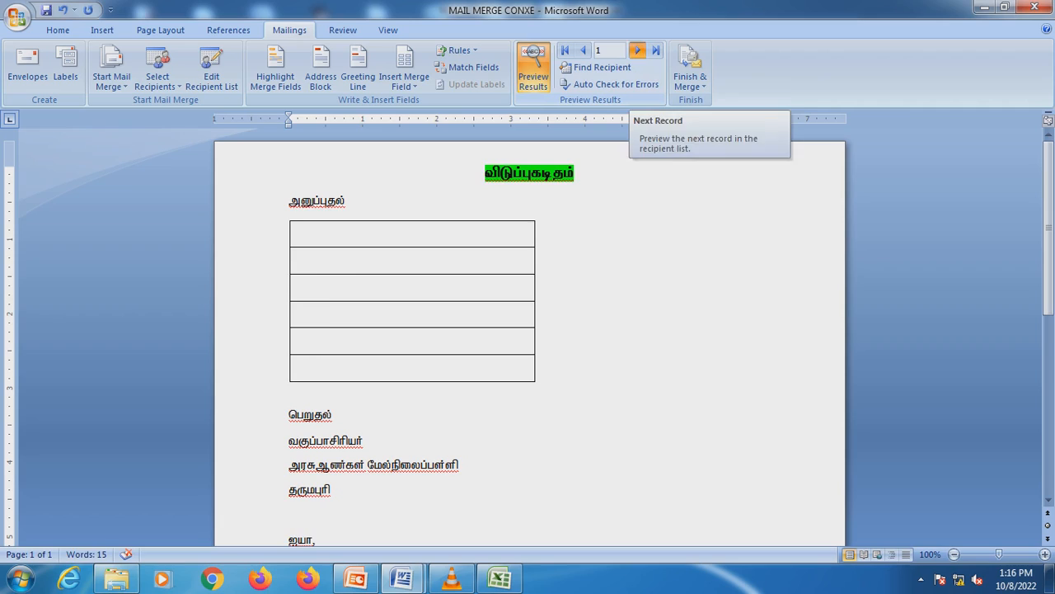
pyautogui.click(638, 50)
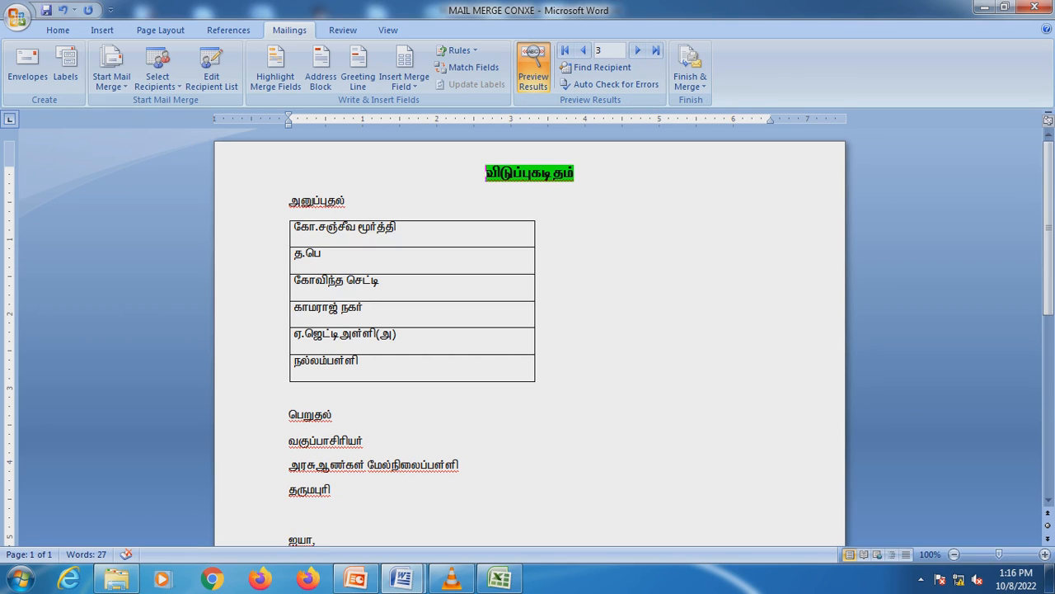
pyautogui.scroll(-5, 528, 330)
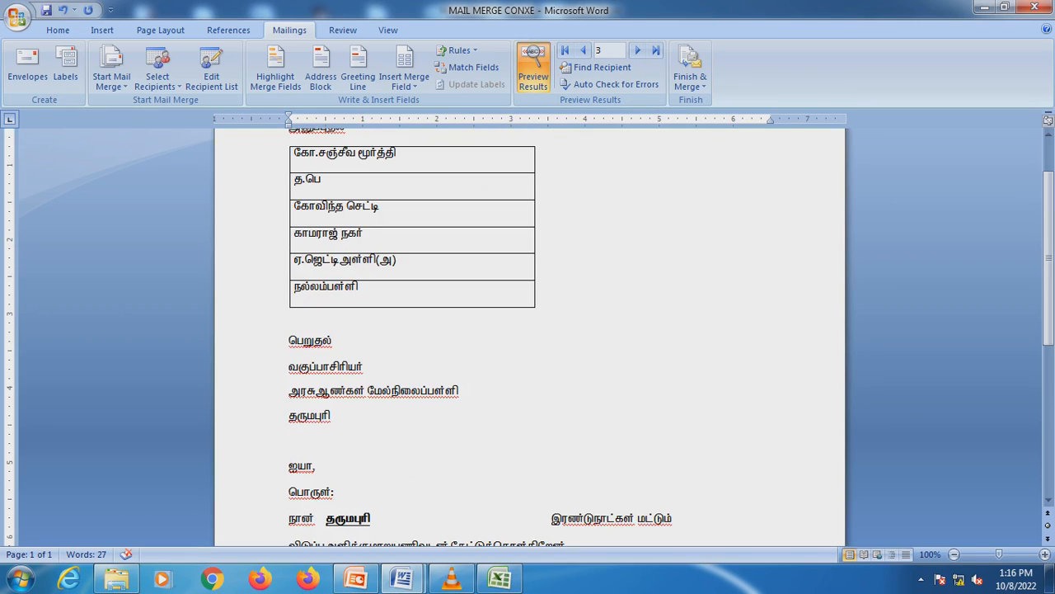
pyautogui.scroll(-1, 528, 330)
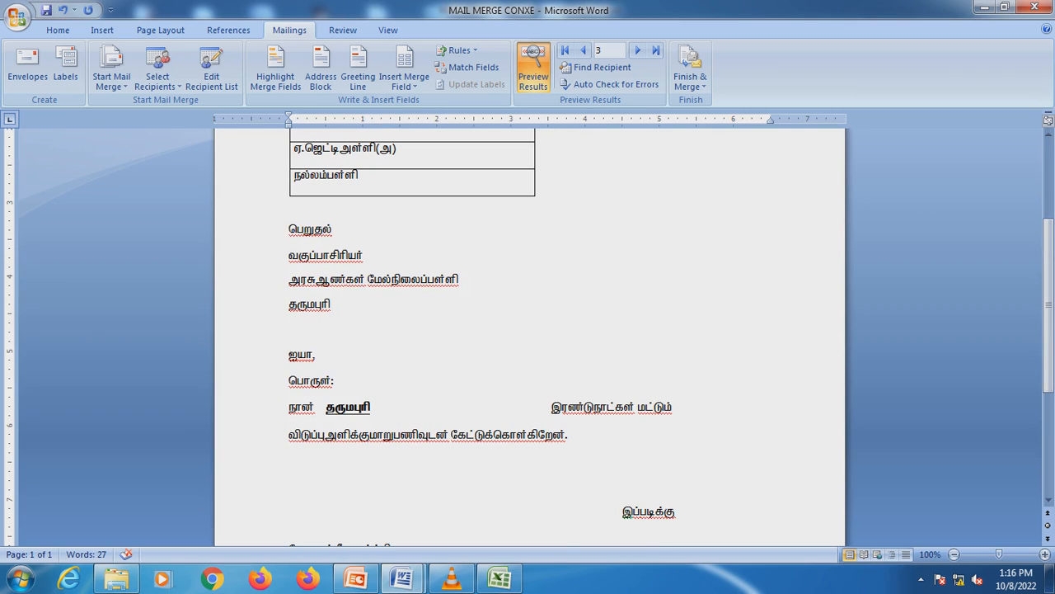
pyautogui.scroll(-2, 527, 330)
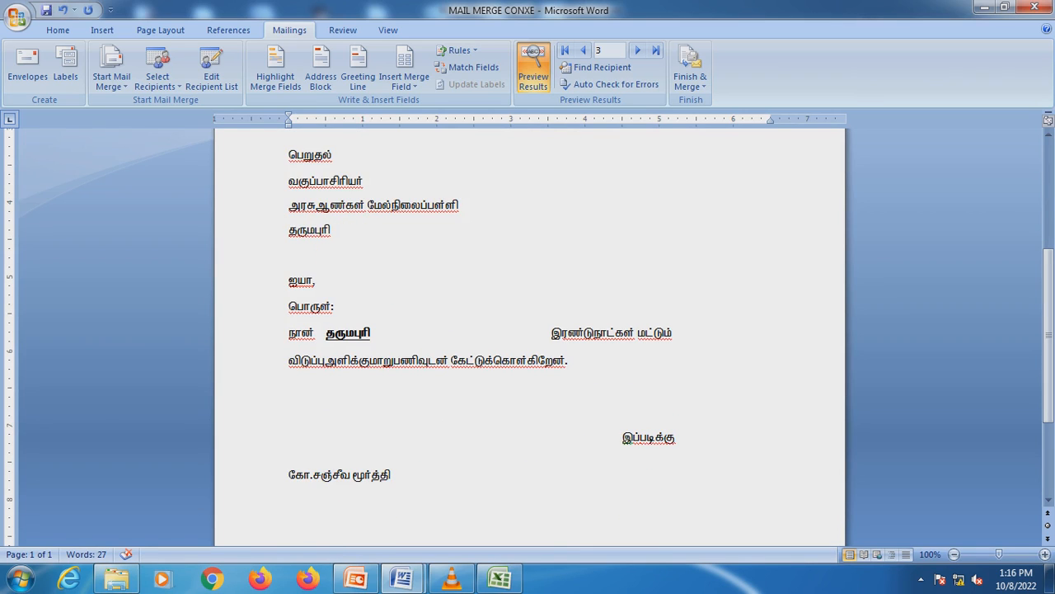
pyautogui.scroll(-4, 528, 329)
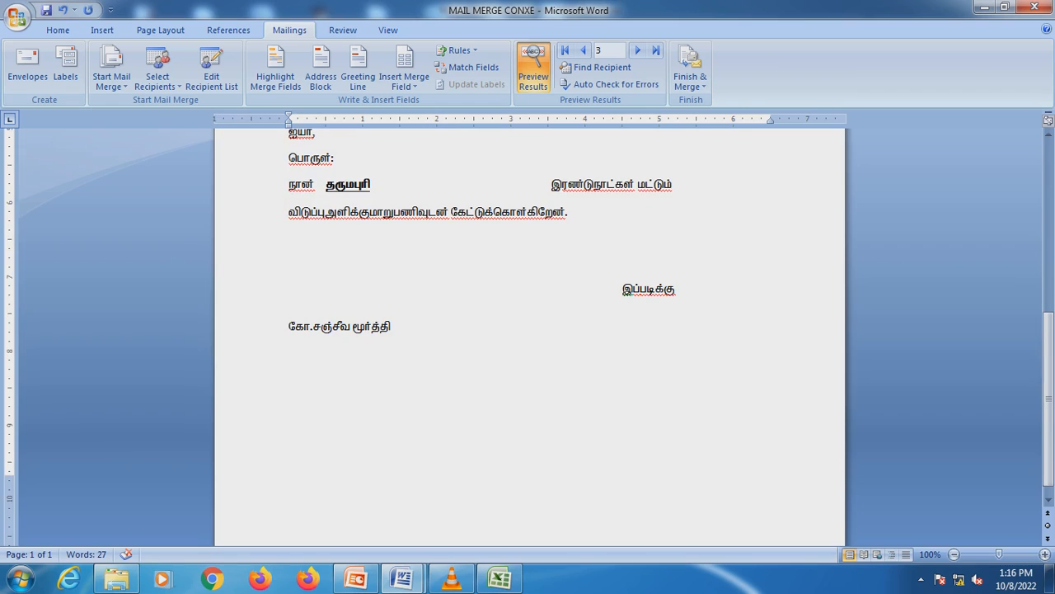
pyautogui.scroll(-1, 528, 330)
pyautogui.scroll(1, 528, 330)
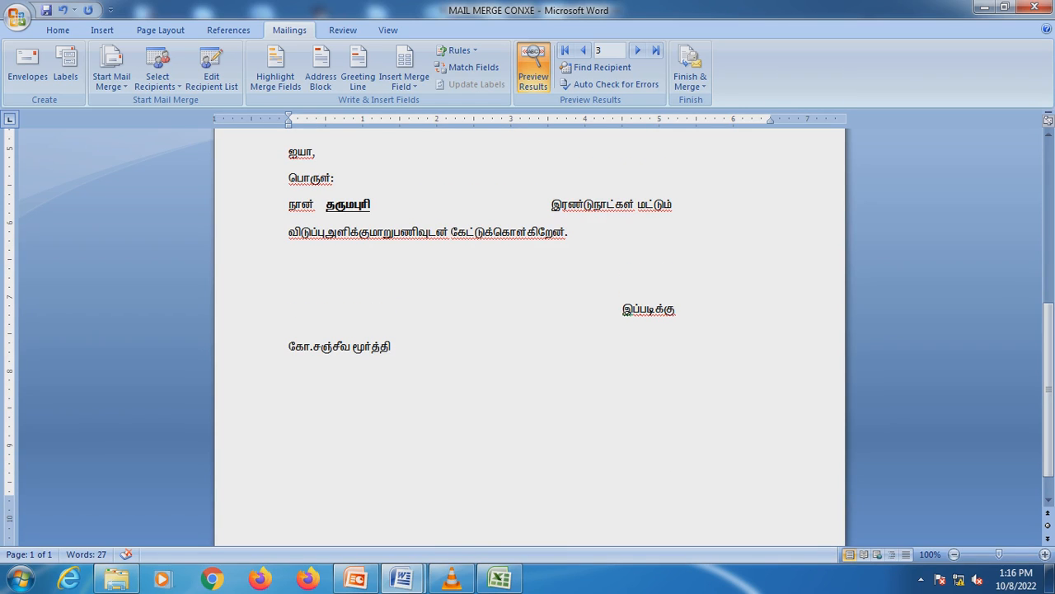
# Advance the merge preview to record 4 and read that merged letter from the sender table down to the signature.
pyautogui.scroll(8, 527, 330)
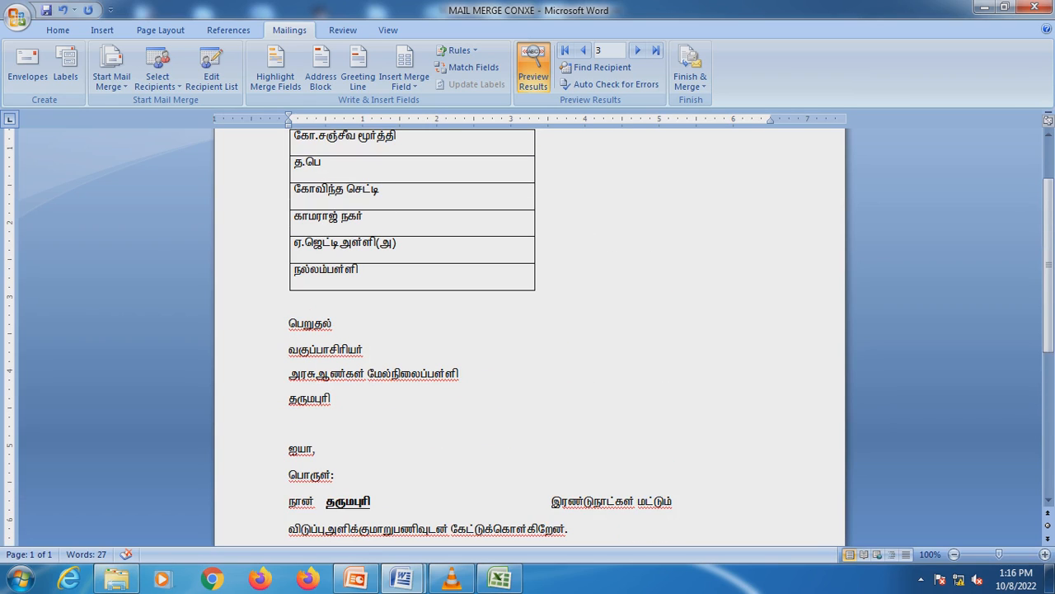
pyautogui.scroll(3, 528, 330)
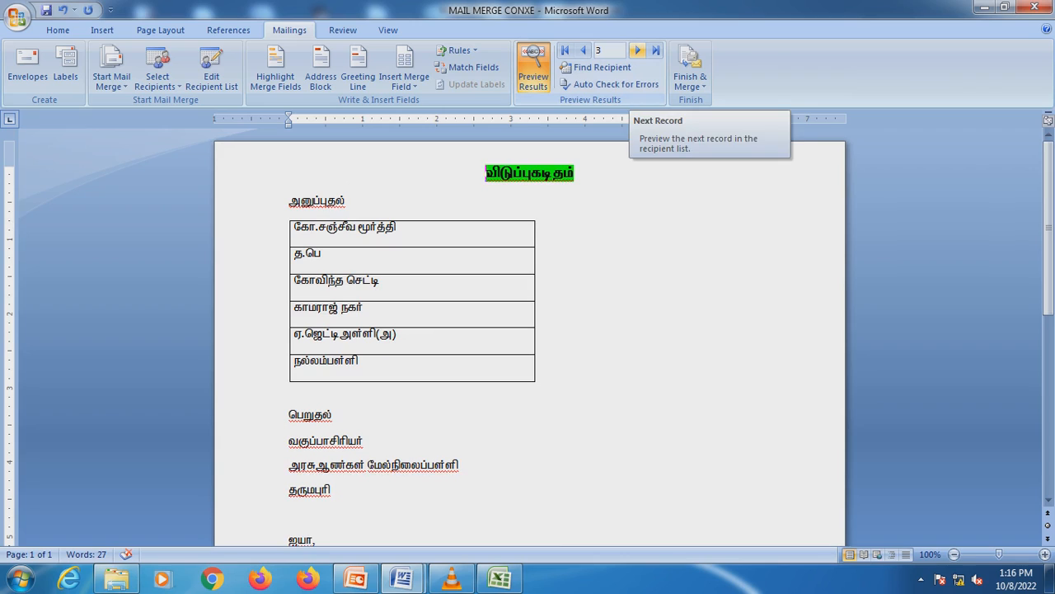
pyautogui.click(637, 50)
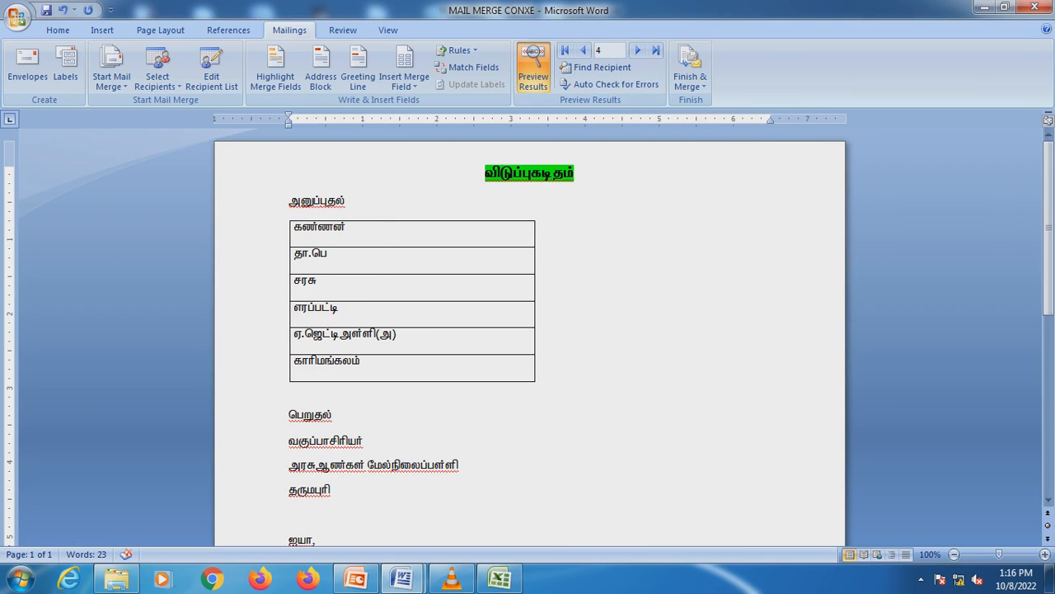
pyautogui.scroll(-3, 527, 330)
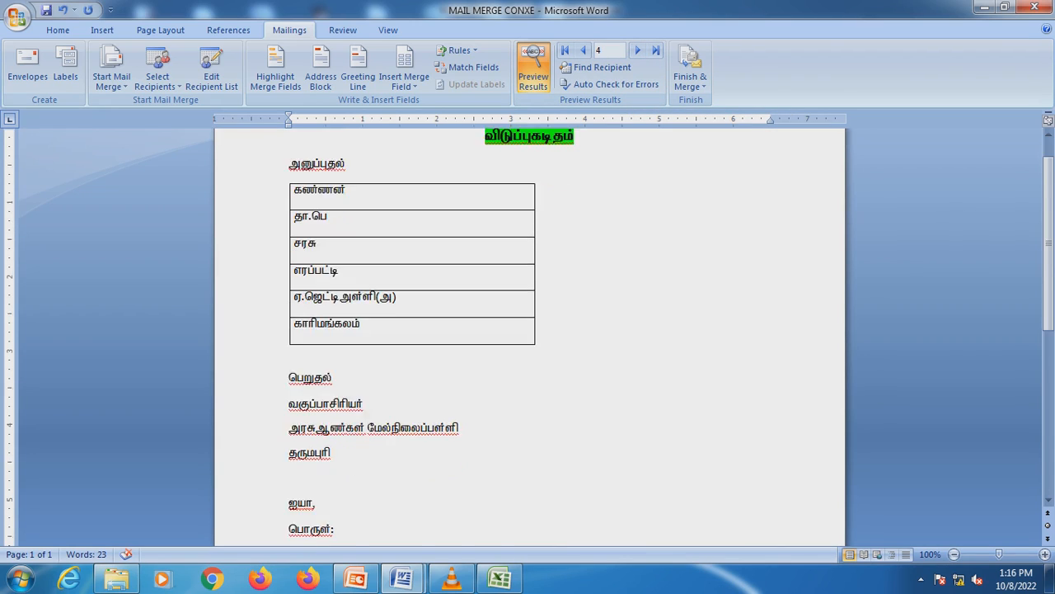
pyautogui.scroll(-3, 528, 330)
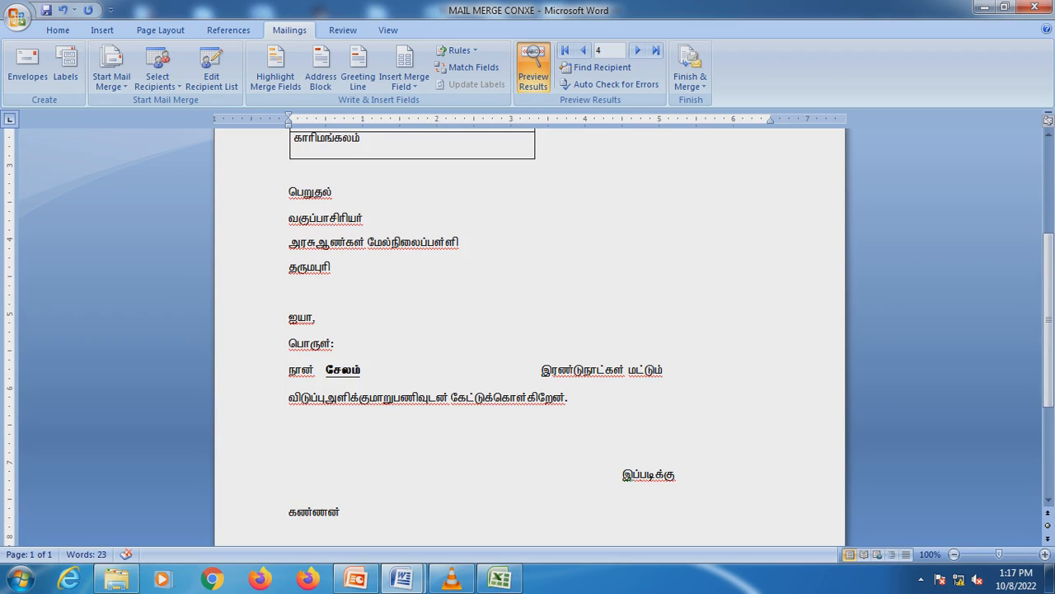
pyautogui.scroll(-5, 527, 330)
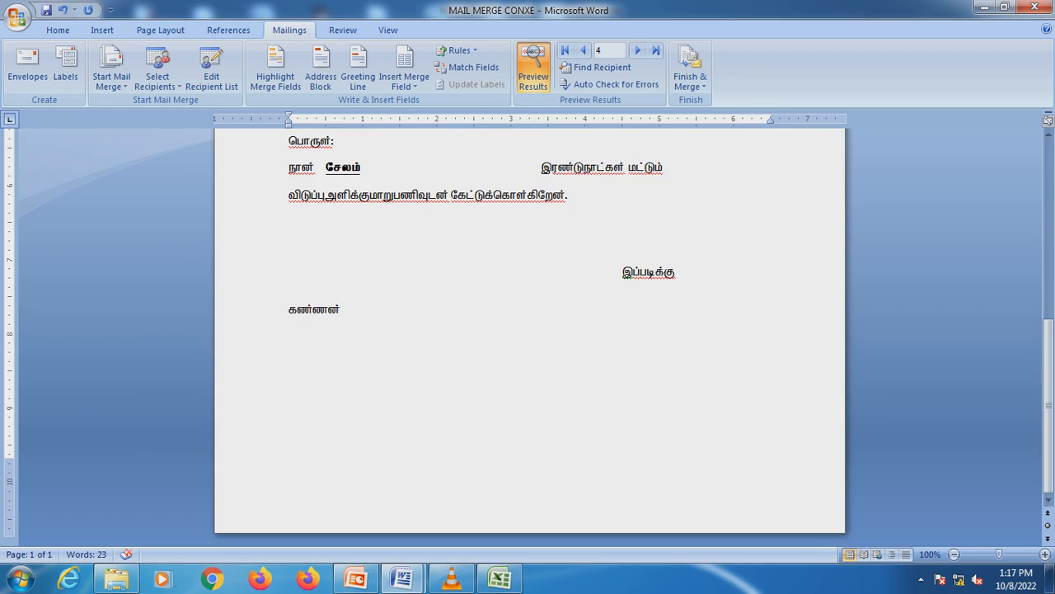
# Preview record 5 and check its merged sender details, place name and signature.
pyautogui.scroll(10, 528, 329)
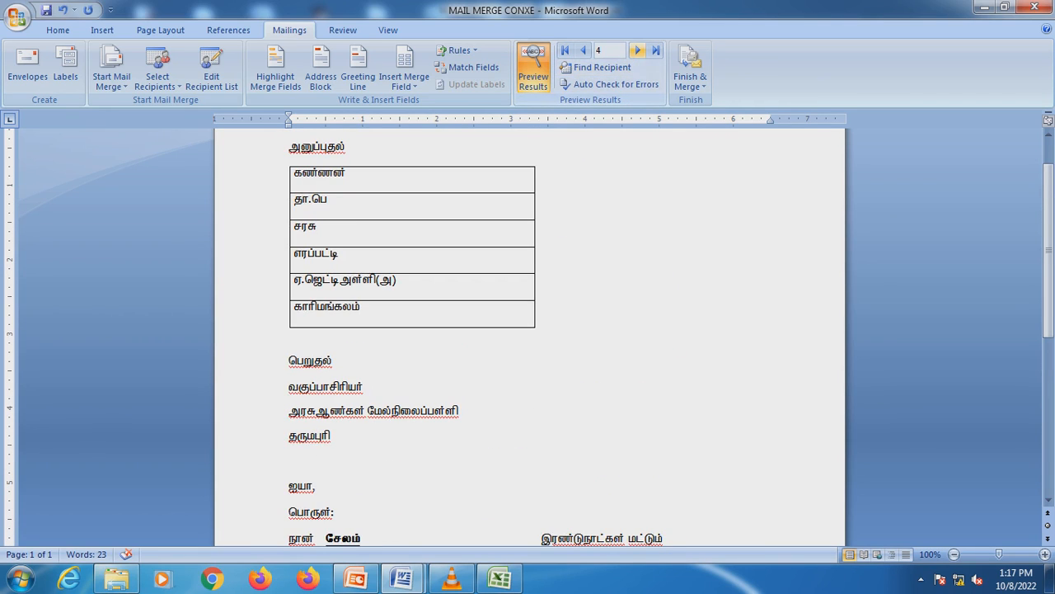
pyautogui.click(637, 51)
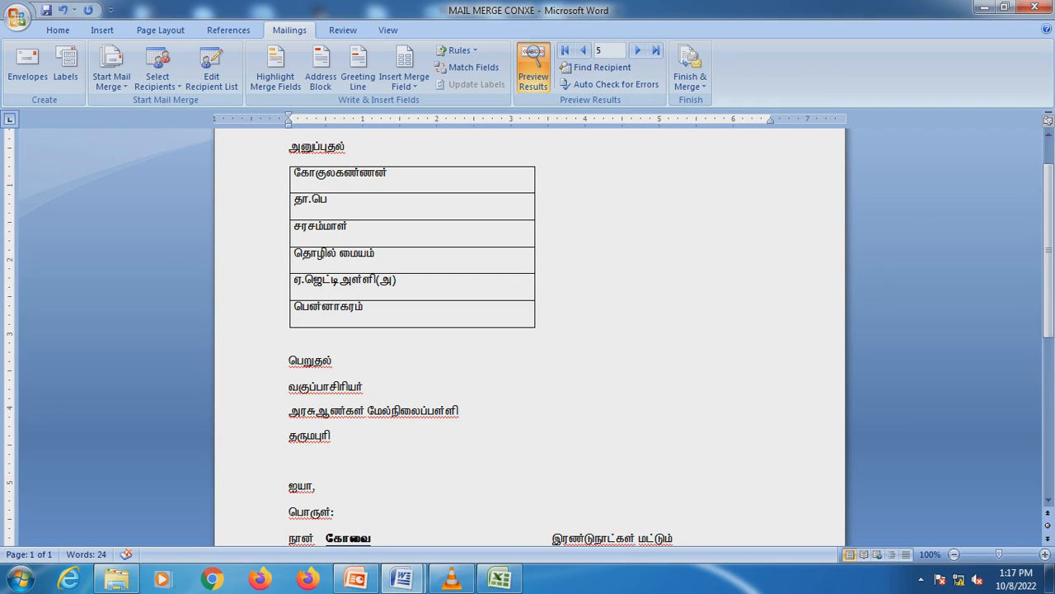
pyautogui.scroll(-4, 527, 329)
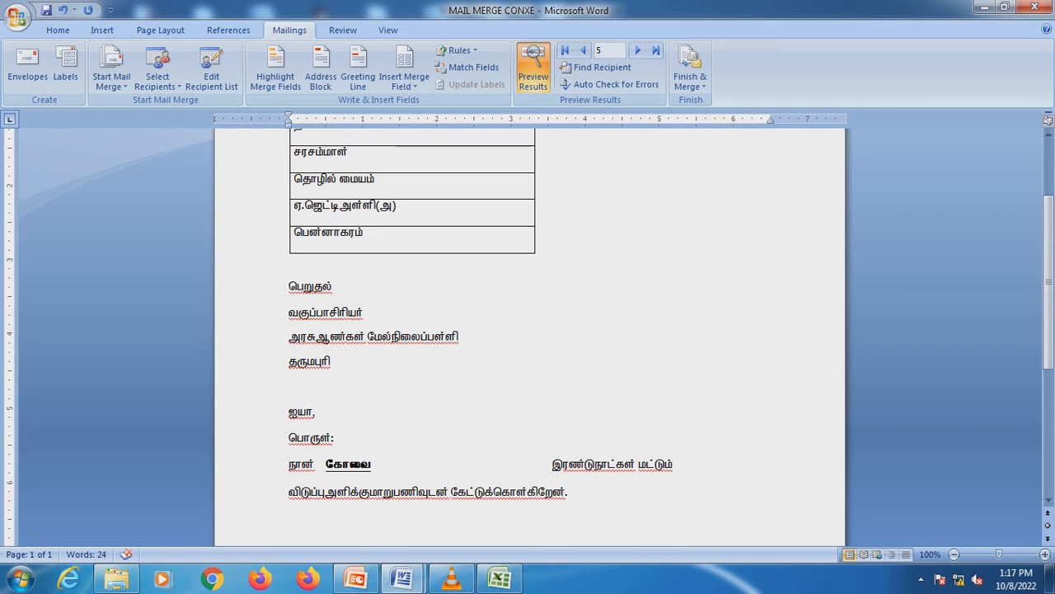
pyautogui.scroll(-3, 528, 329)
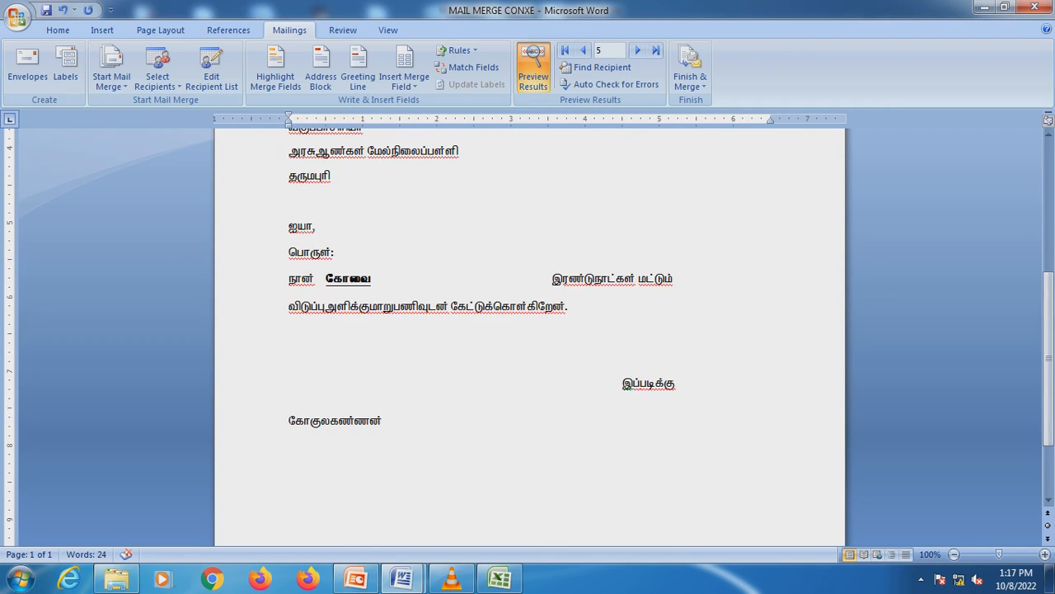
pyautogui.scroll(-3, 528, 330)
# Preview record 6 and read the merged leave letter through to its closing signature.
pyautogui.scroll(11, 528, 330)
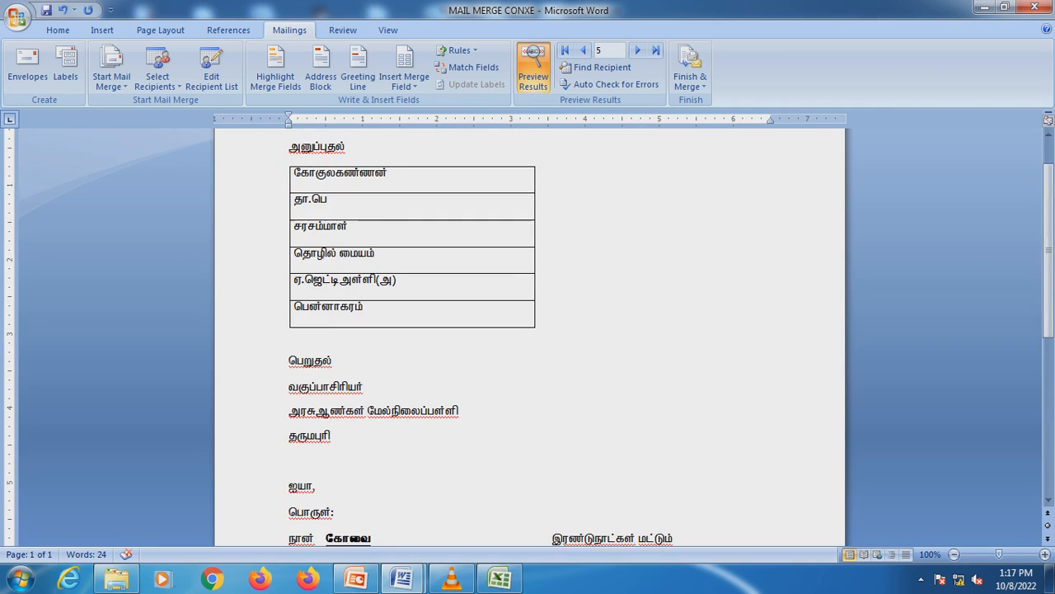
pyautogui.click(637, 51)
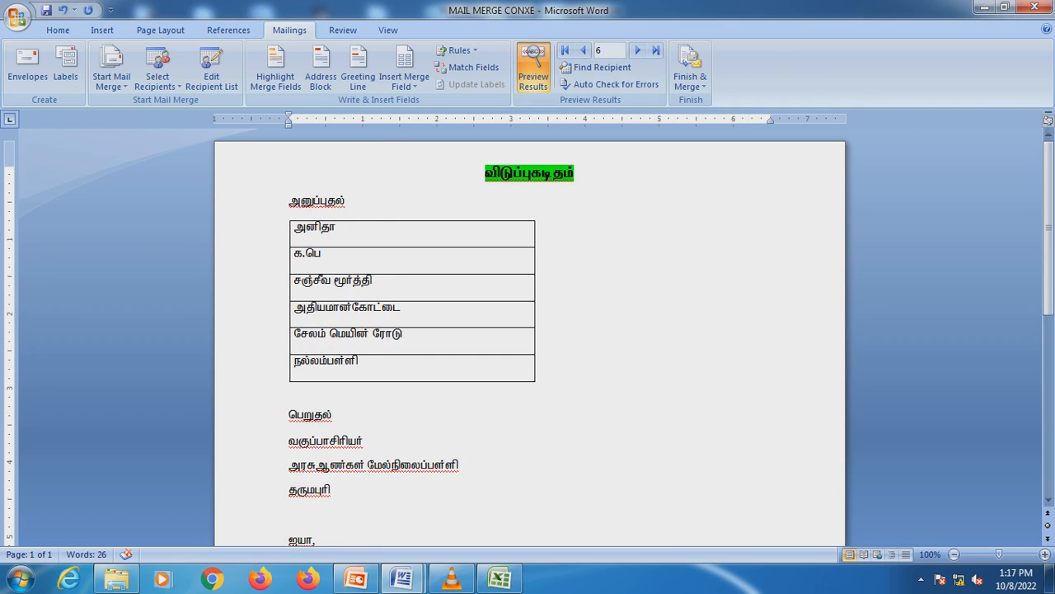
pyautogui.scroll(-6, 528, 330)
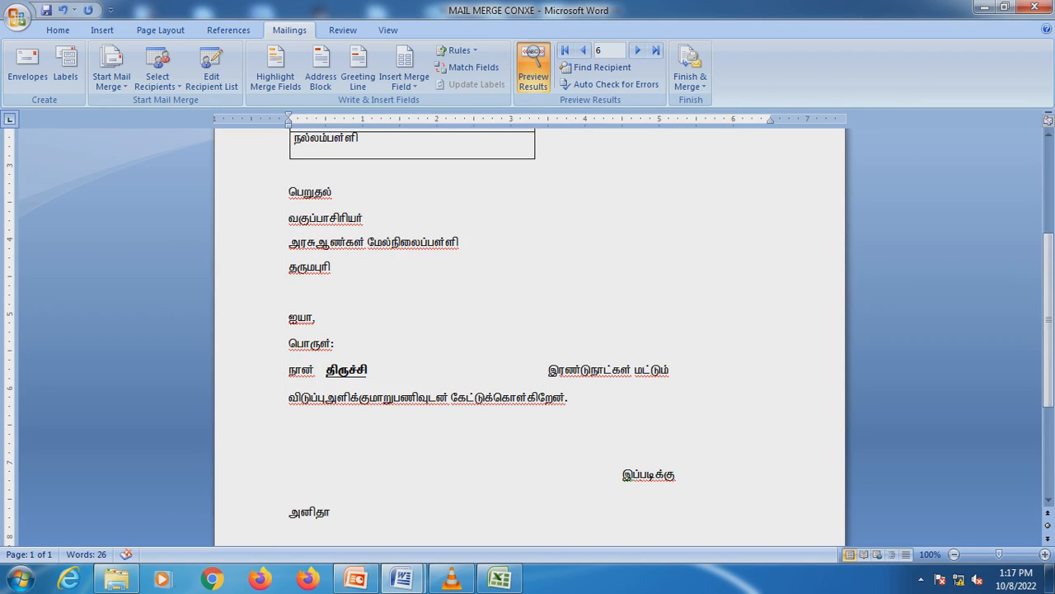
pyautogui.scroll(-5, 528, 330)
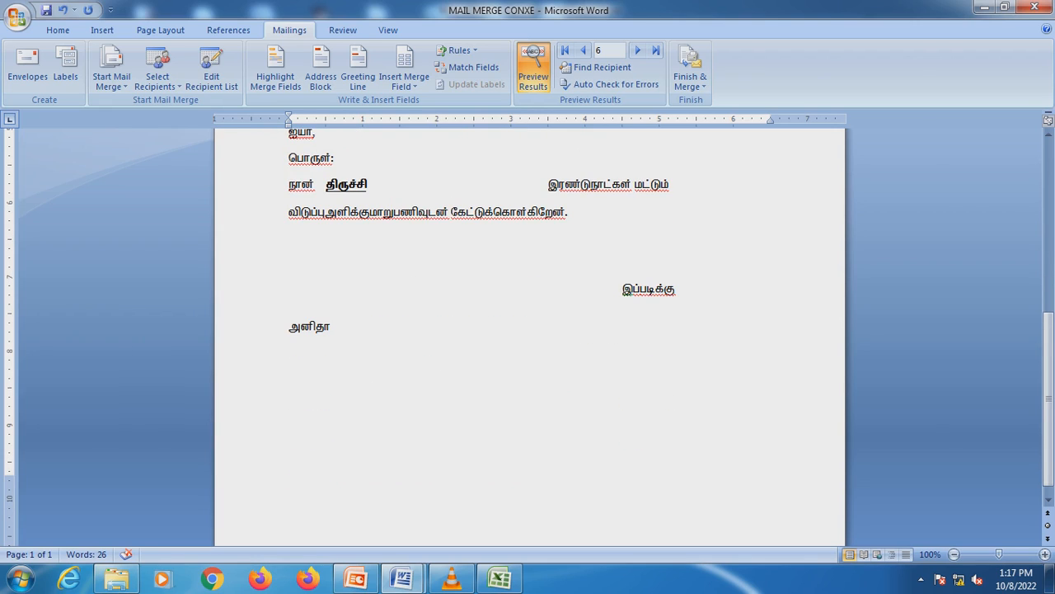
# Preview record 7 and check the sender table, the body text and the signature of the merged letter.
pyautogui.scroll(8, 528, 330)
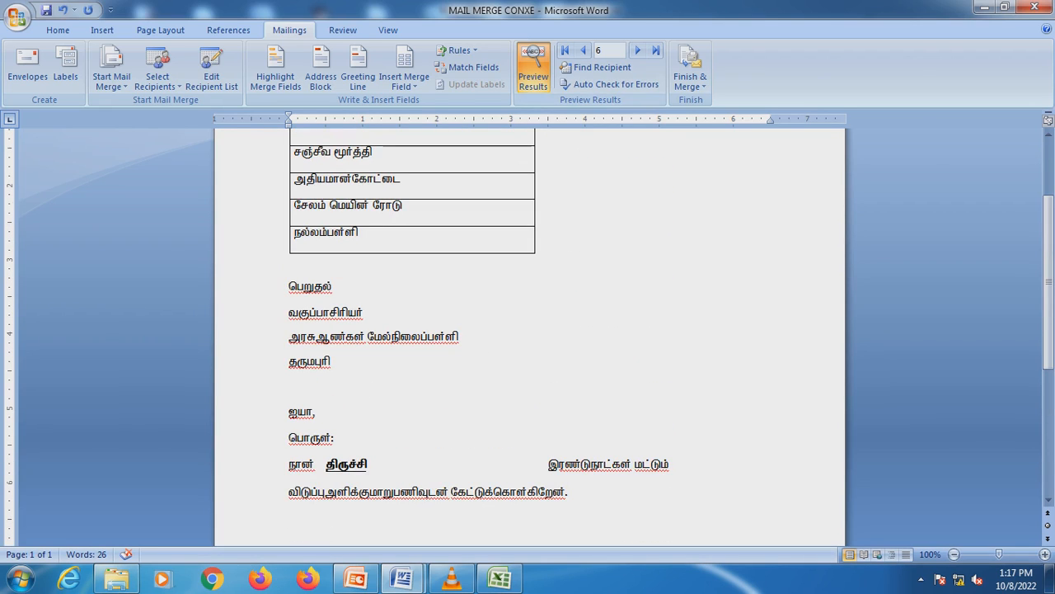
pyautogui.click(638, 50)
pyautogui.scroll(4, 527, 330)
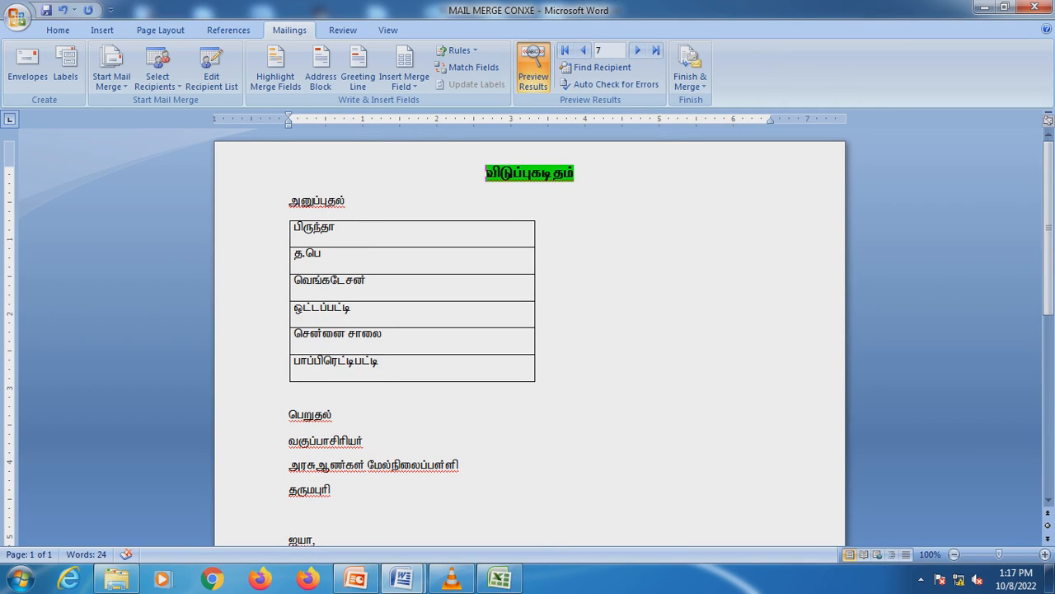
pyautogui.scroll(-10, 528, 330)
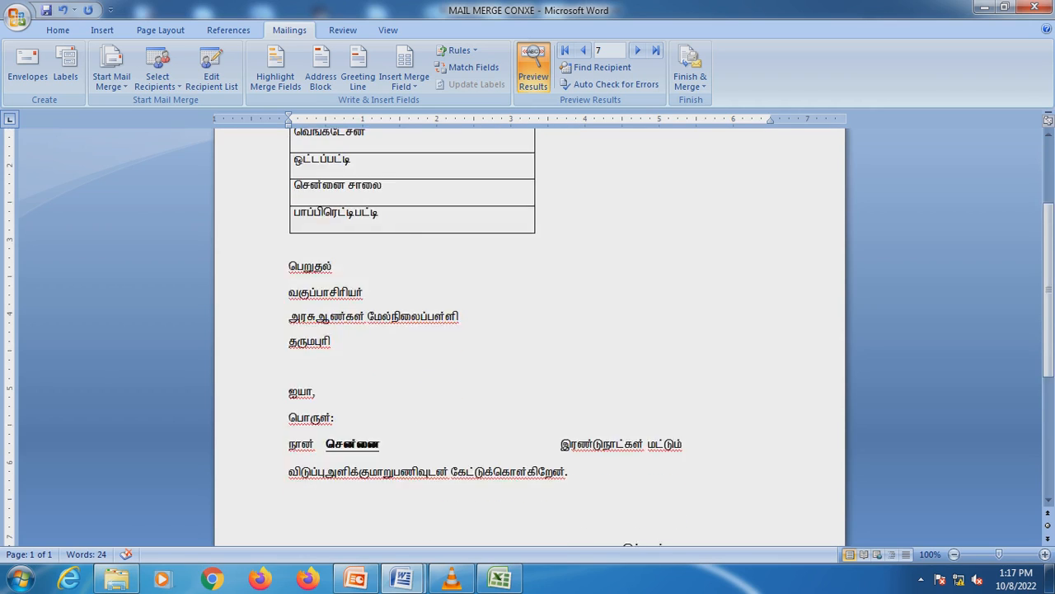
pyautogui.scroll(-2, 528, 329)
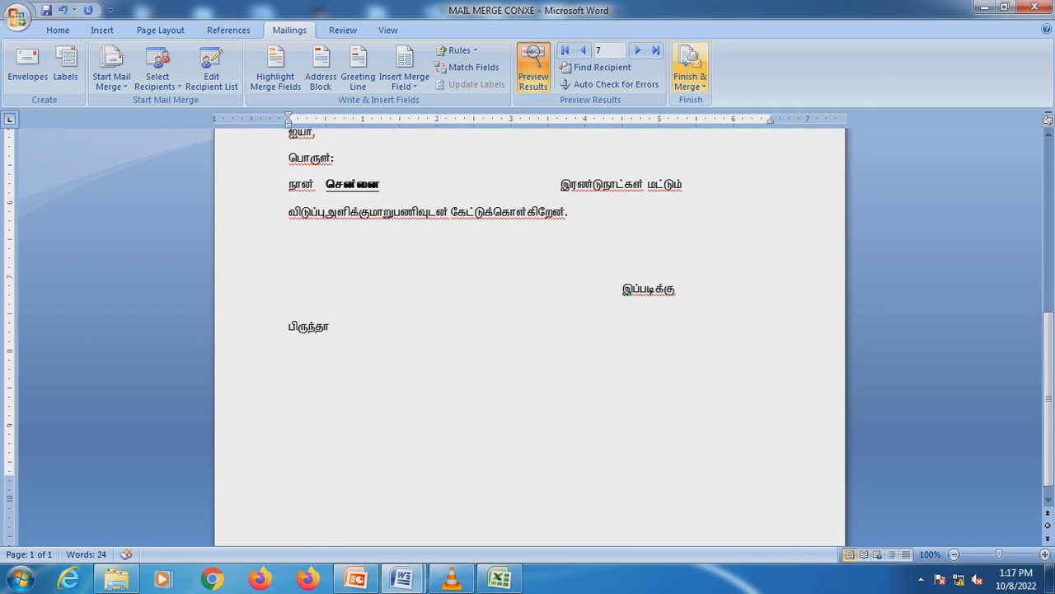
# Preview record 8 and check its body text and sender table.
pyautogui.click(638, 50)
pyautogui.scroll(4, 527, 330)
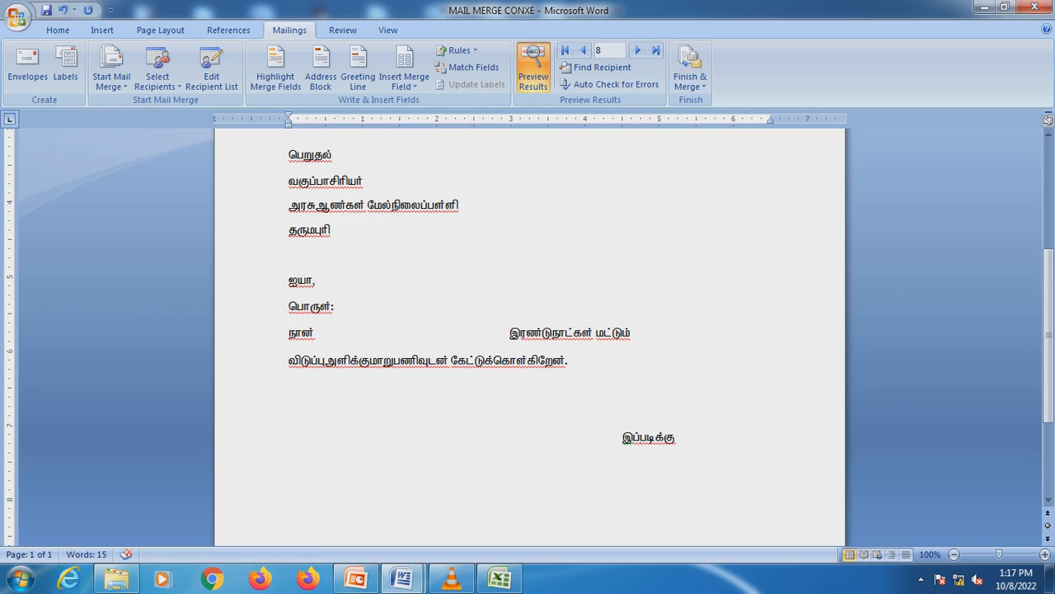
pyautogui.scroll(7, 528, 330)
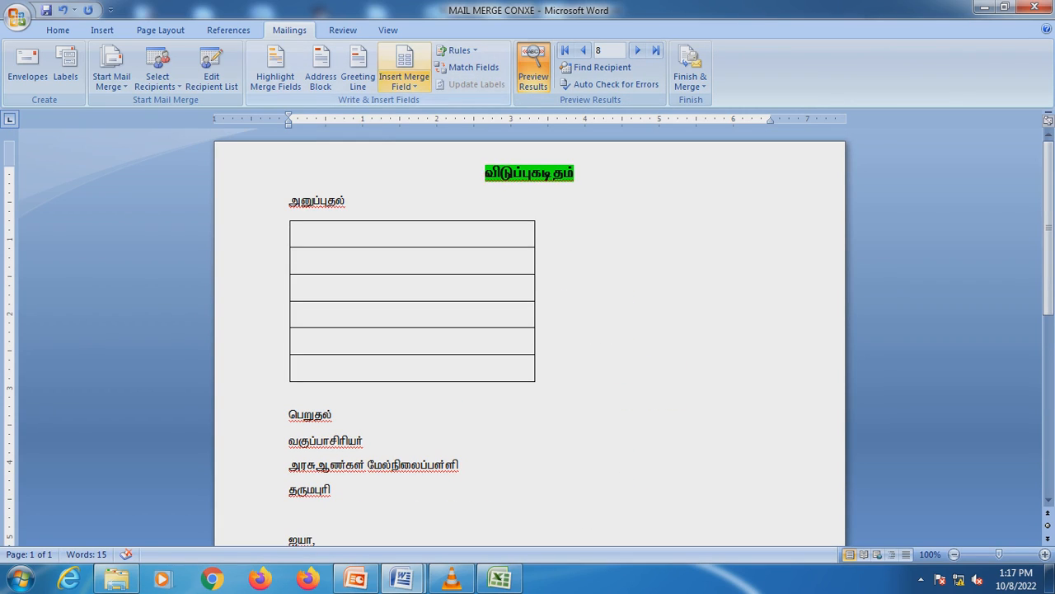
# Review the available merge fields and the Finish & Merge options without choosing any of them.
pyautogui.click(404, 77)
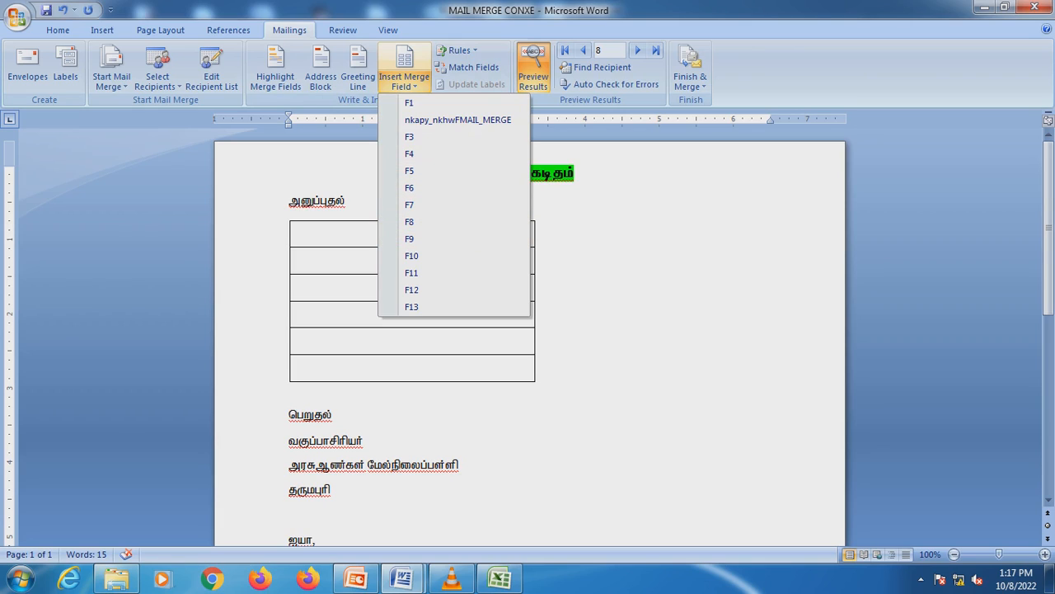
pyautogui.press('Escape')
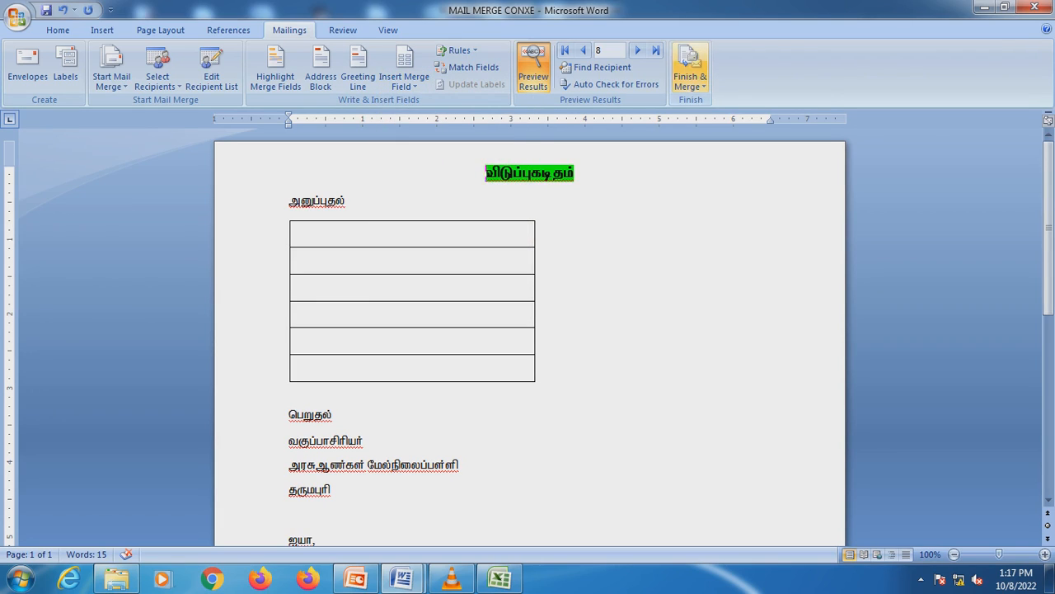
pyautogui.click(690, 74)
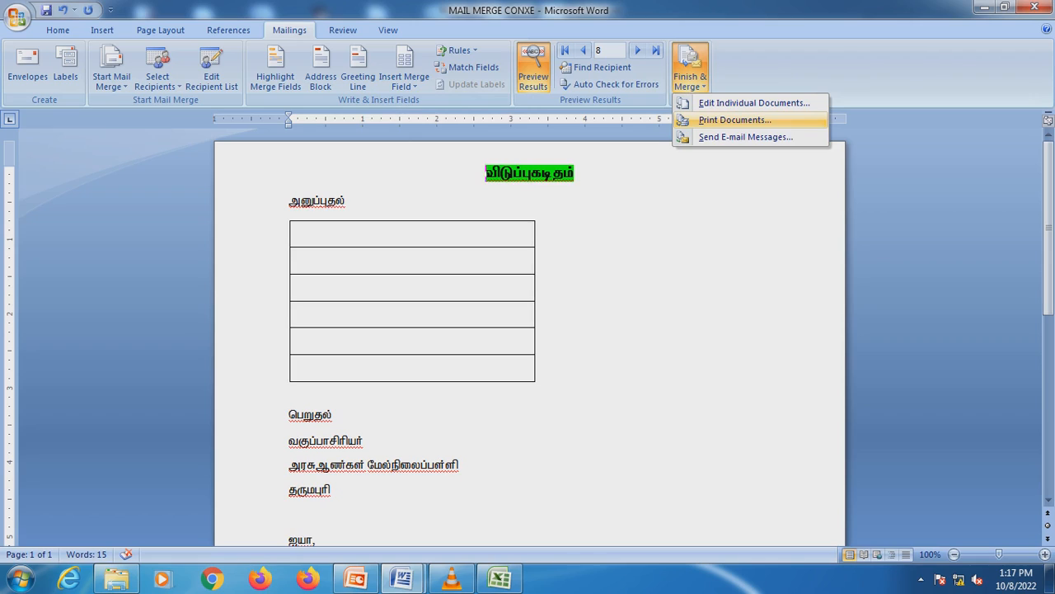
pyautogui.press('Escape')
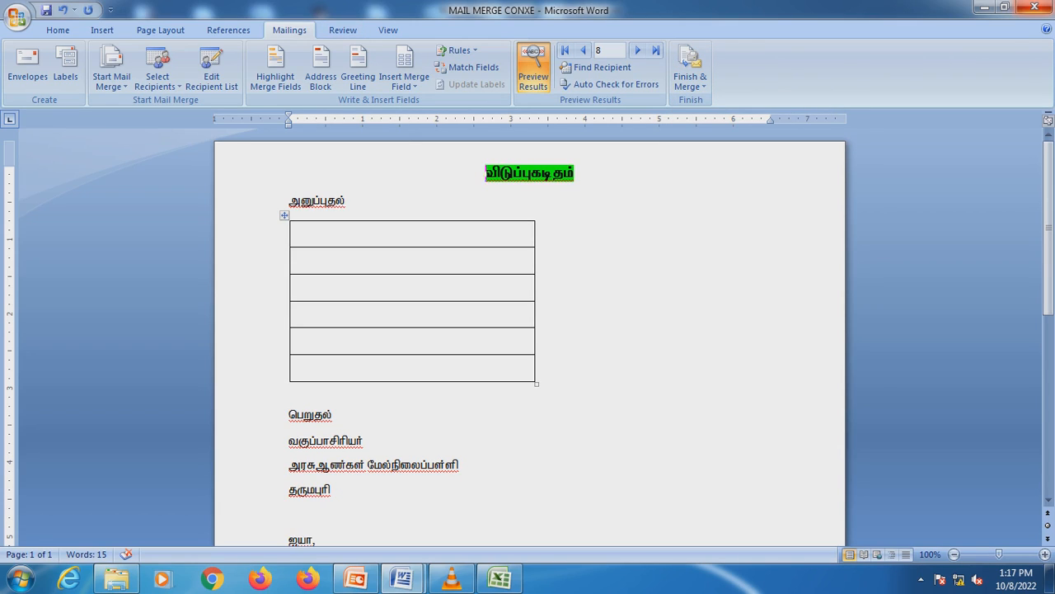
# Close MAIL MERGE CONXE with its changes saved, and close the MAIL MERGE Screen shots document.
pyautogui.hotkey('alt', 'F4')
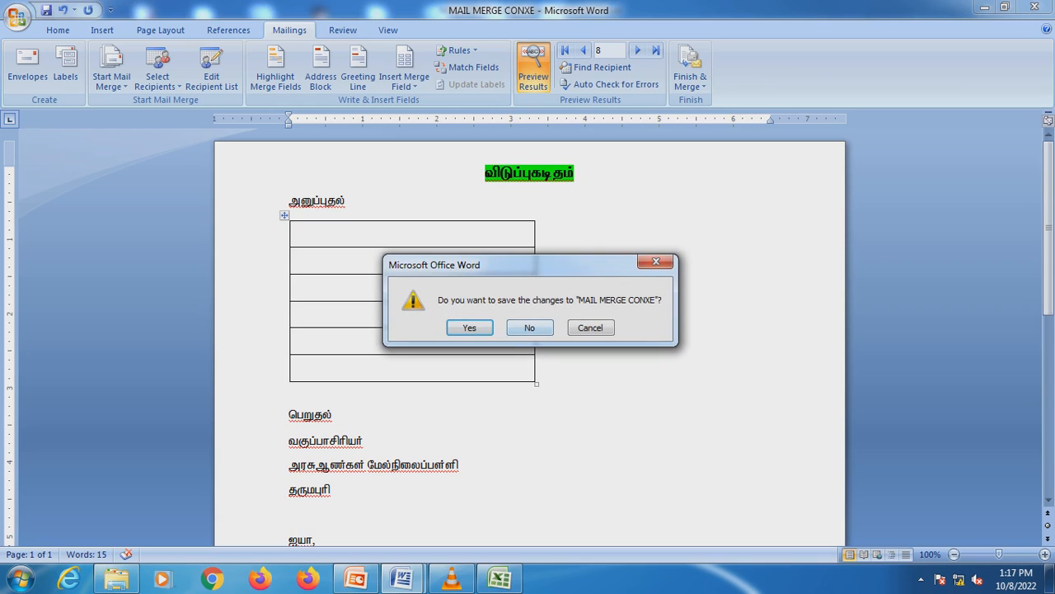
pyautogui.press('Return')
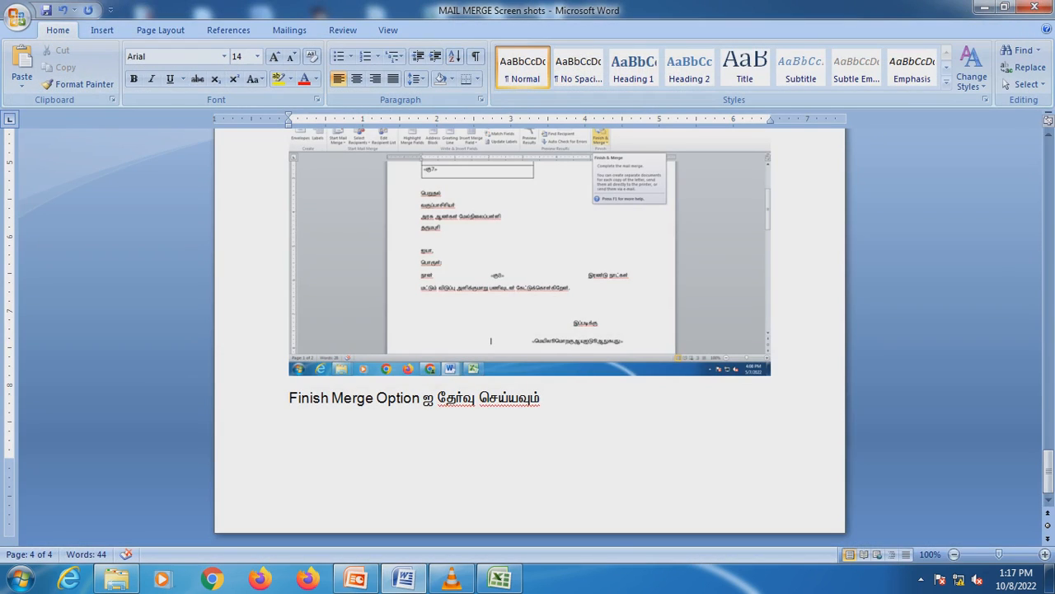
pyautogui.hotkey('alt', 'F4')
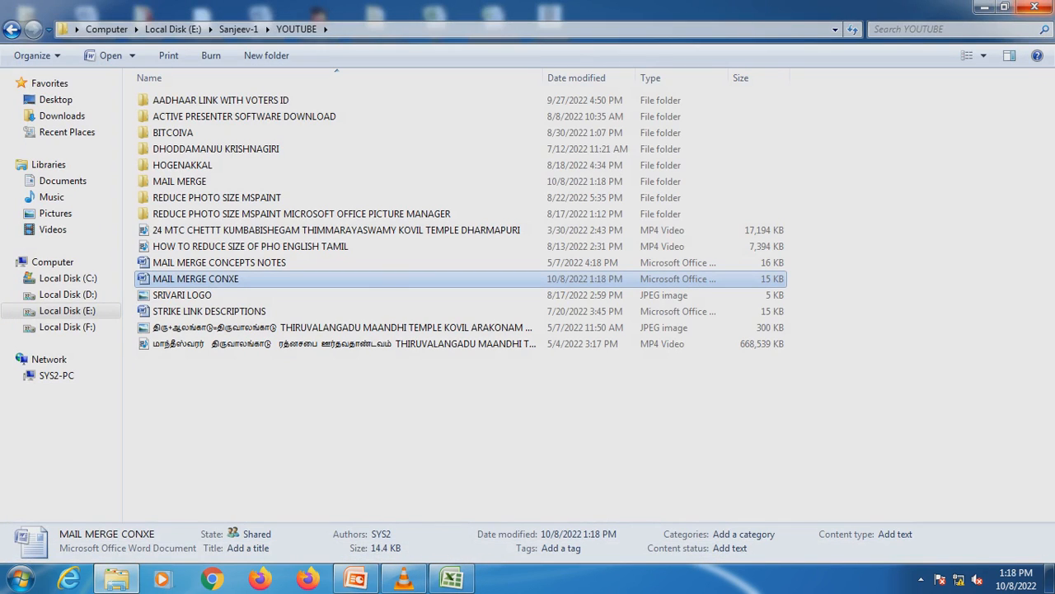
pyautogui.click(405, 579)
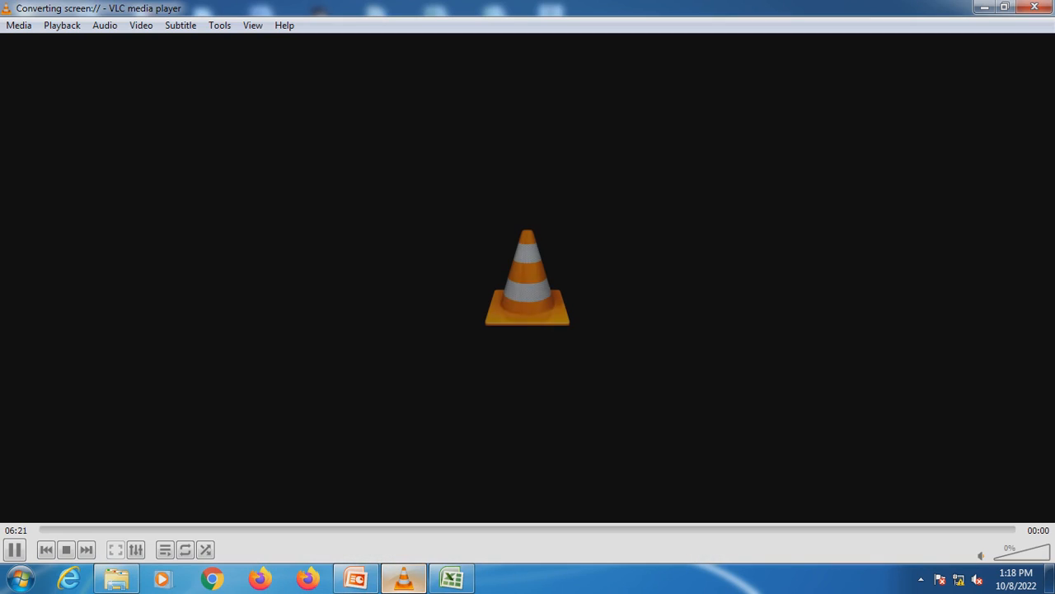